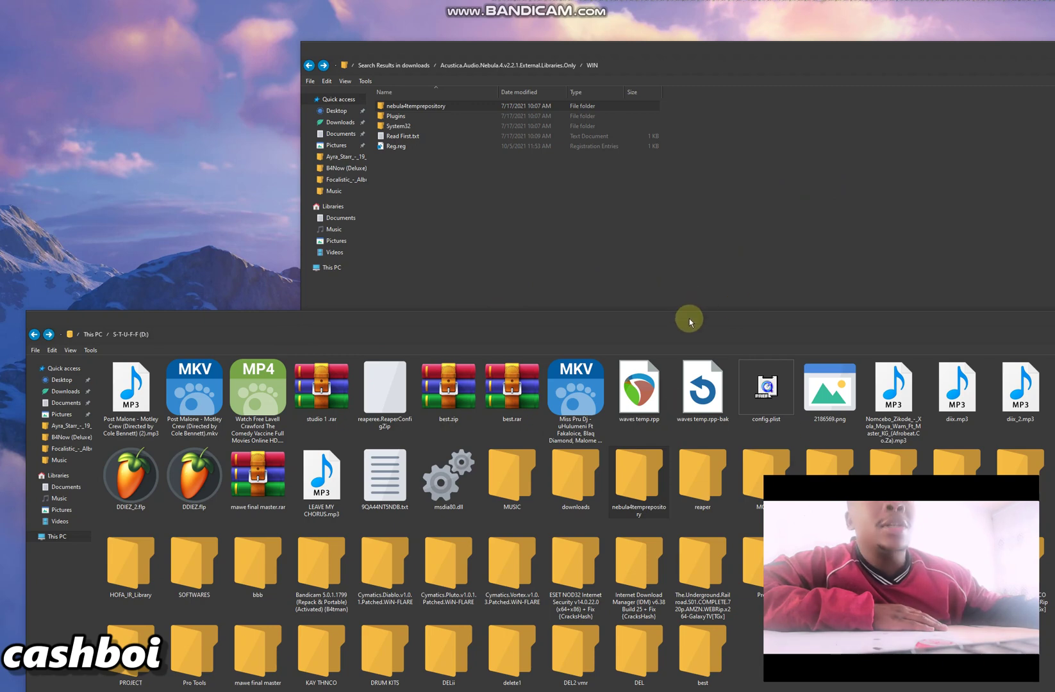
- Move the D: drive window higher and reopen the WIN folder from its parent folder
left_click_drag(689, 318, 523, 198)
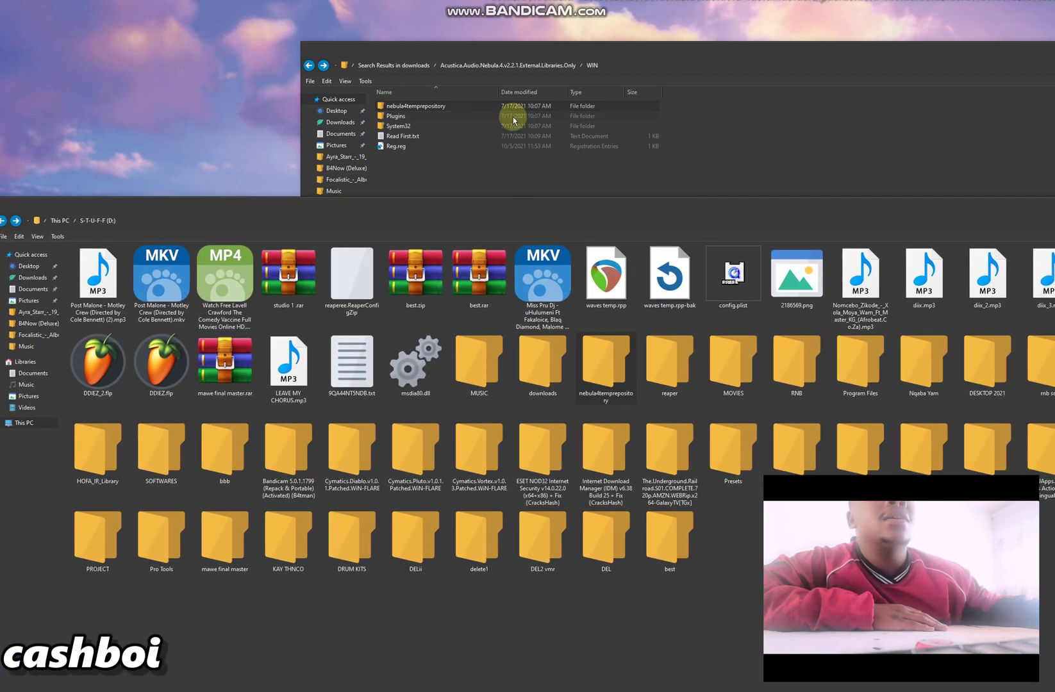
left_click(443, 166)
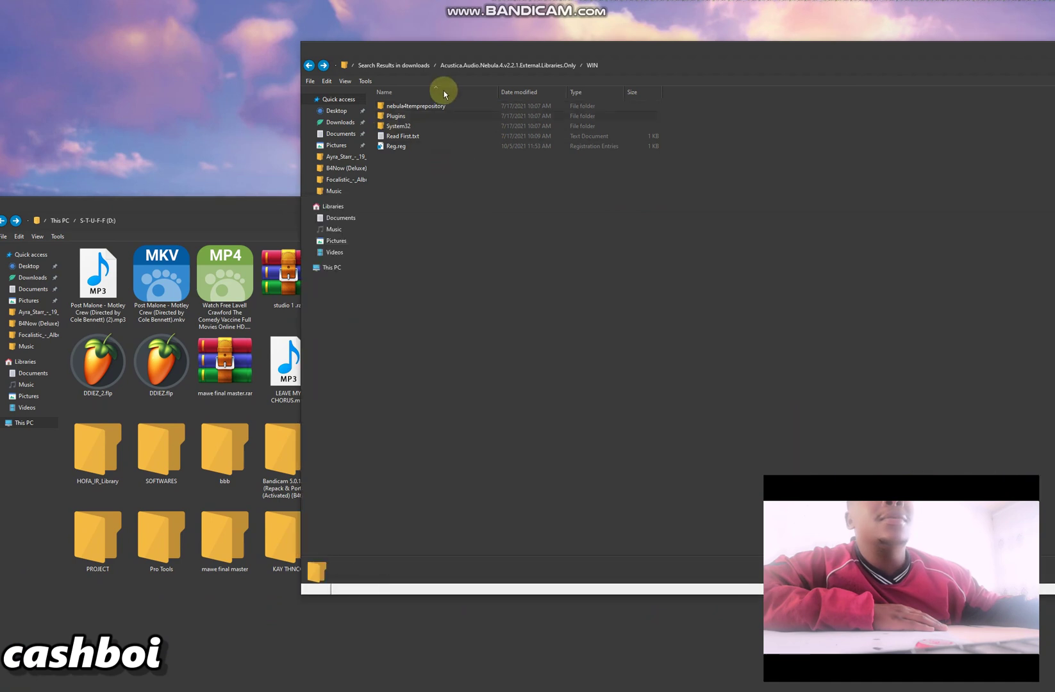
left_click(525, 64)
left_click(394, 116)
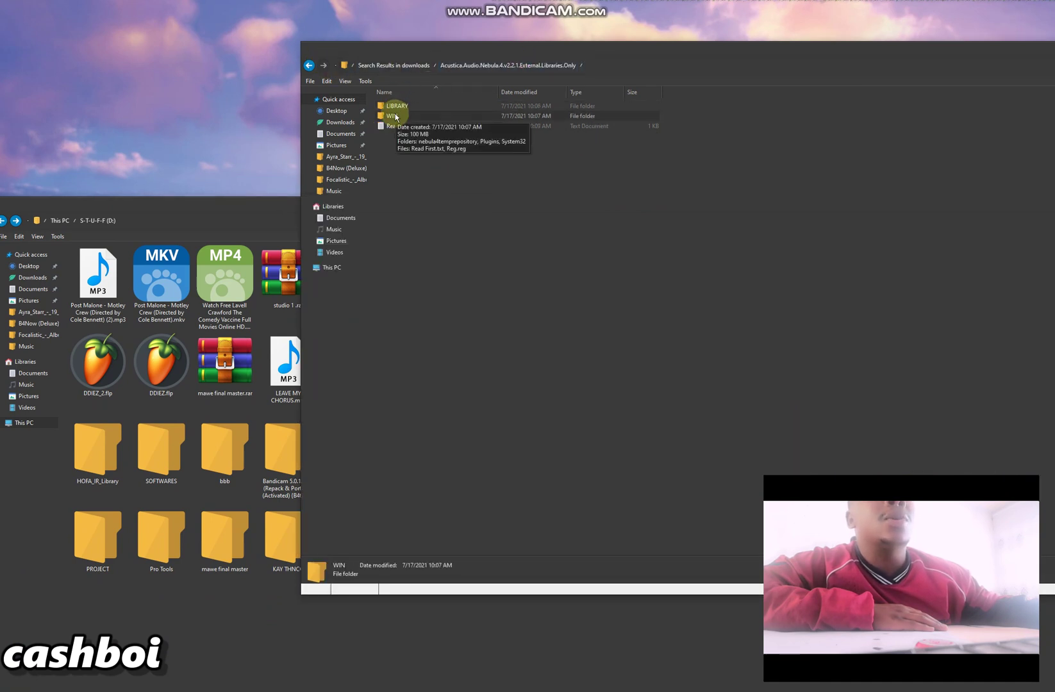
double_click(396, 116)
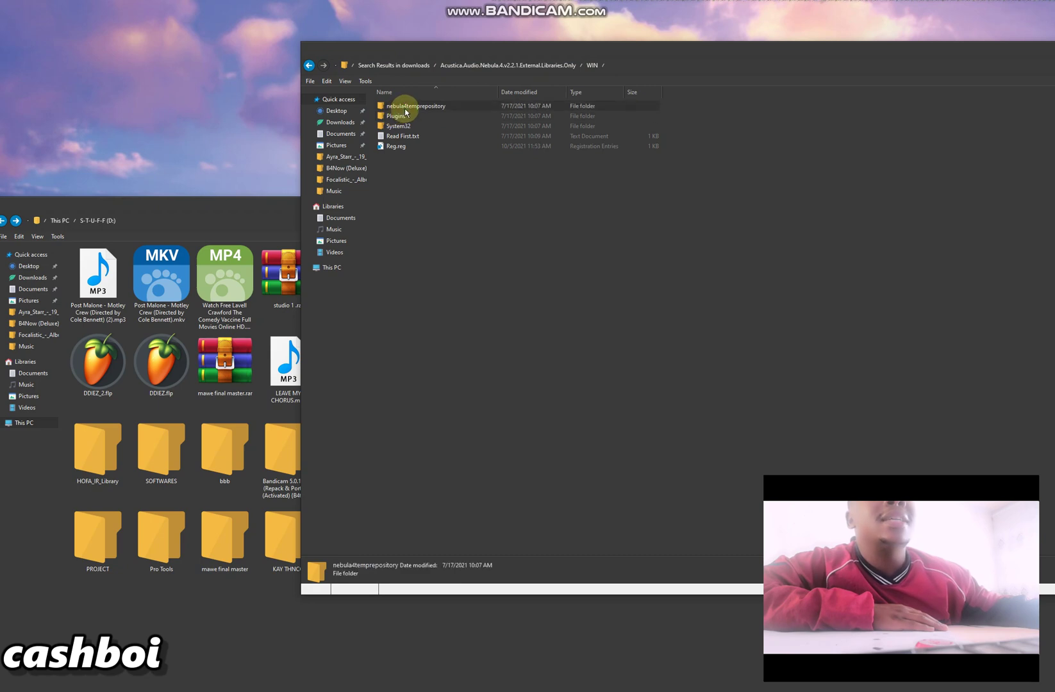
- Check This PC and the D: drive, then bring WIN forward with Reg.reg's context menu
left_click(226, 612)
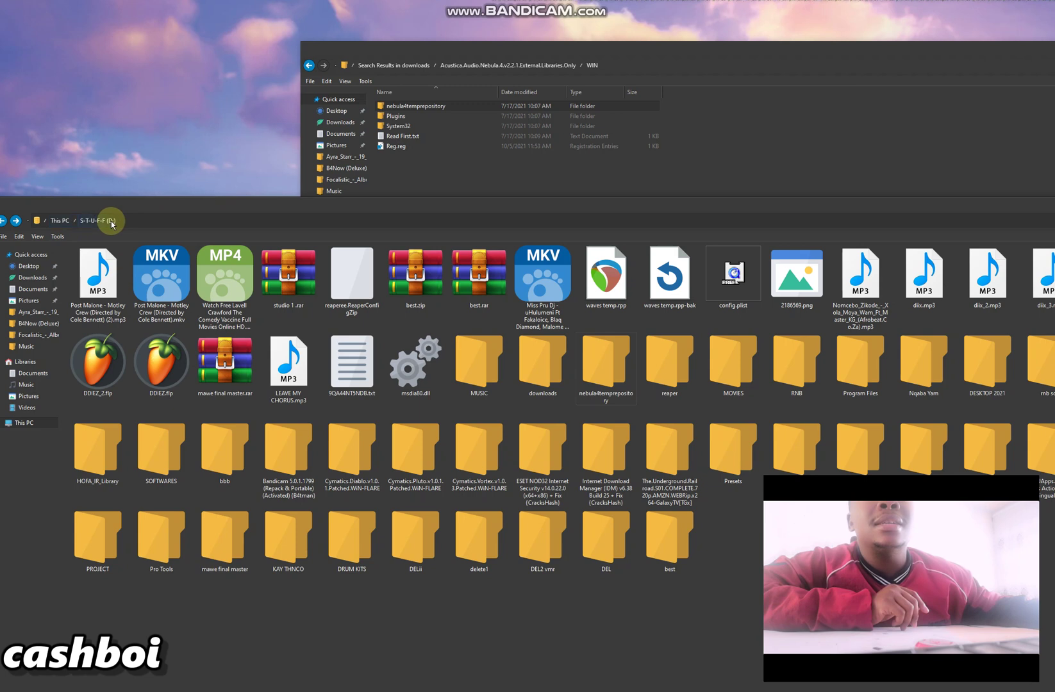
left_click(60, 220)
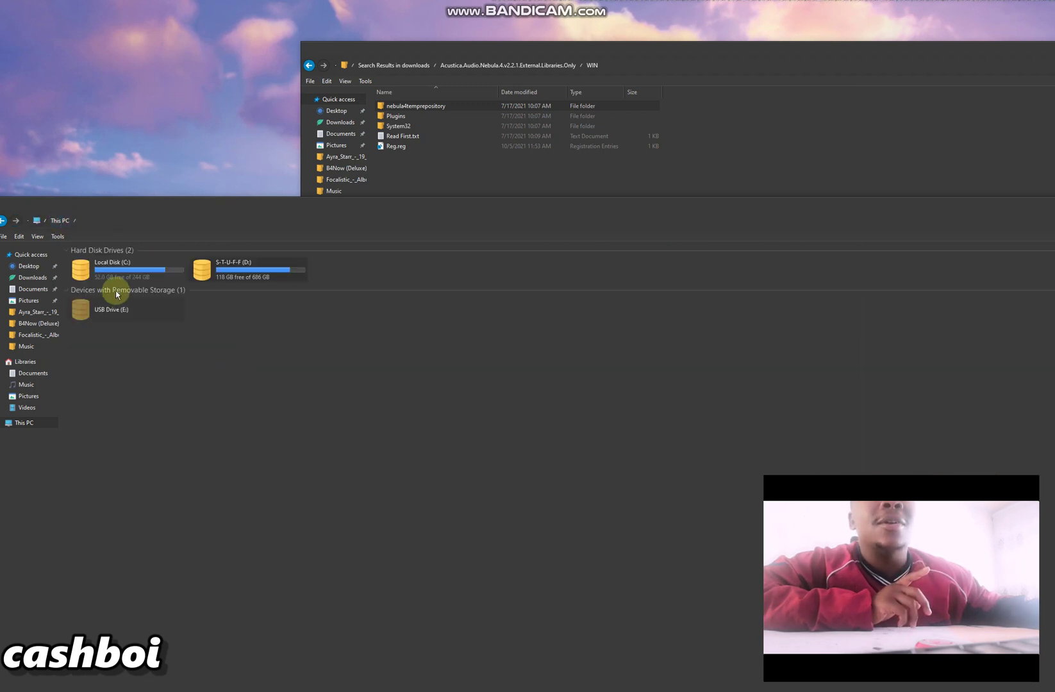
left_click(7, 228)
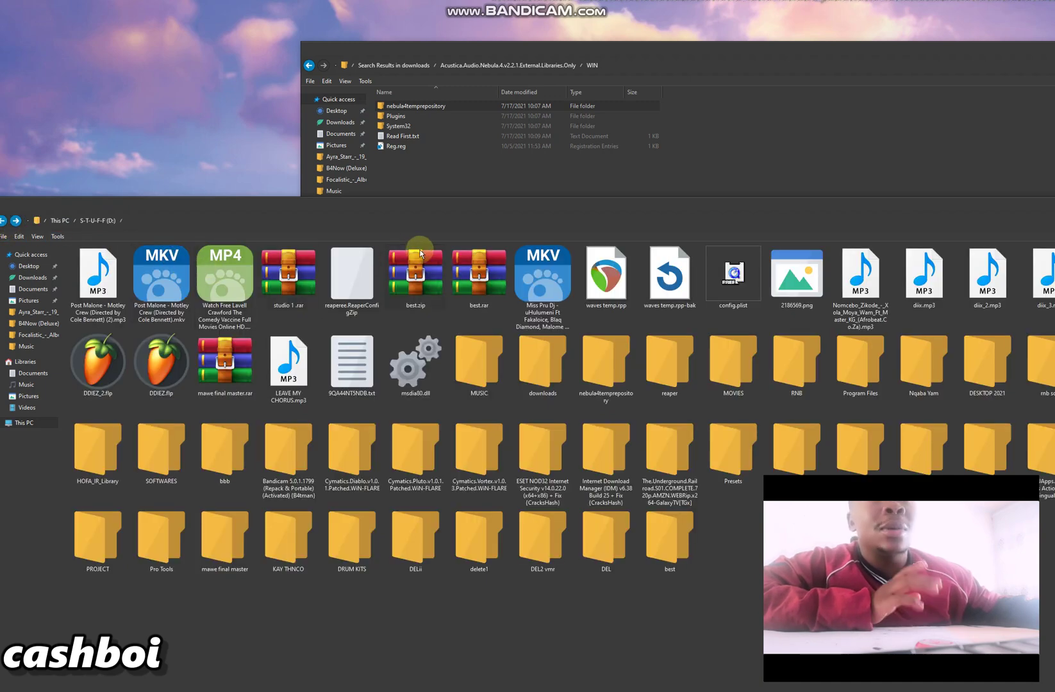
left_click(410, 185)
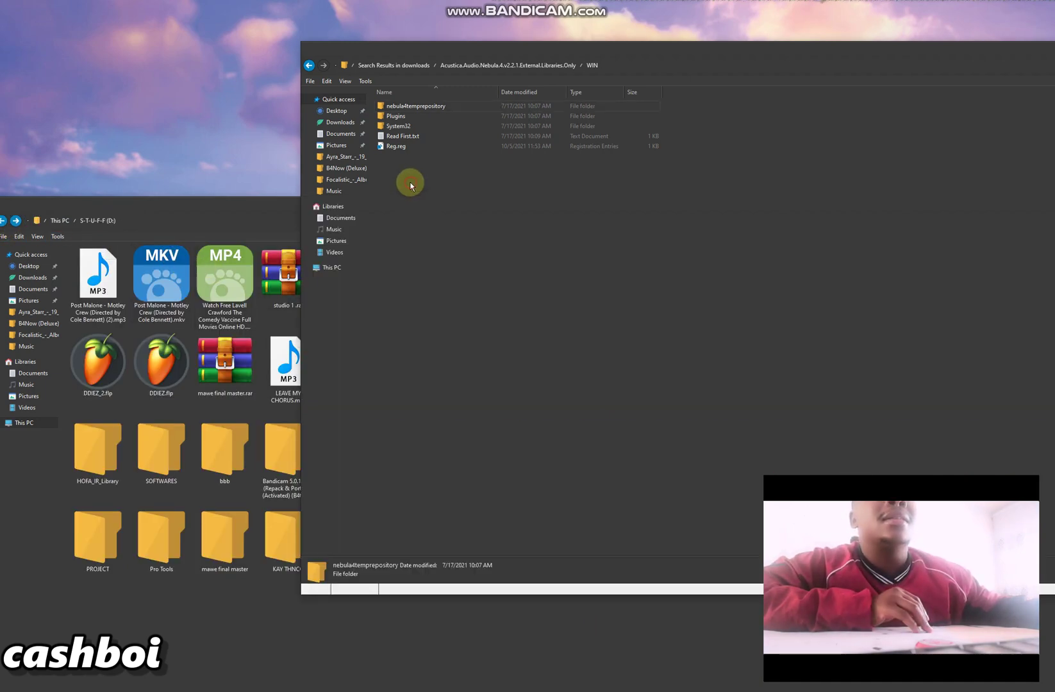
right_click(393, 147)
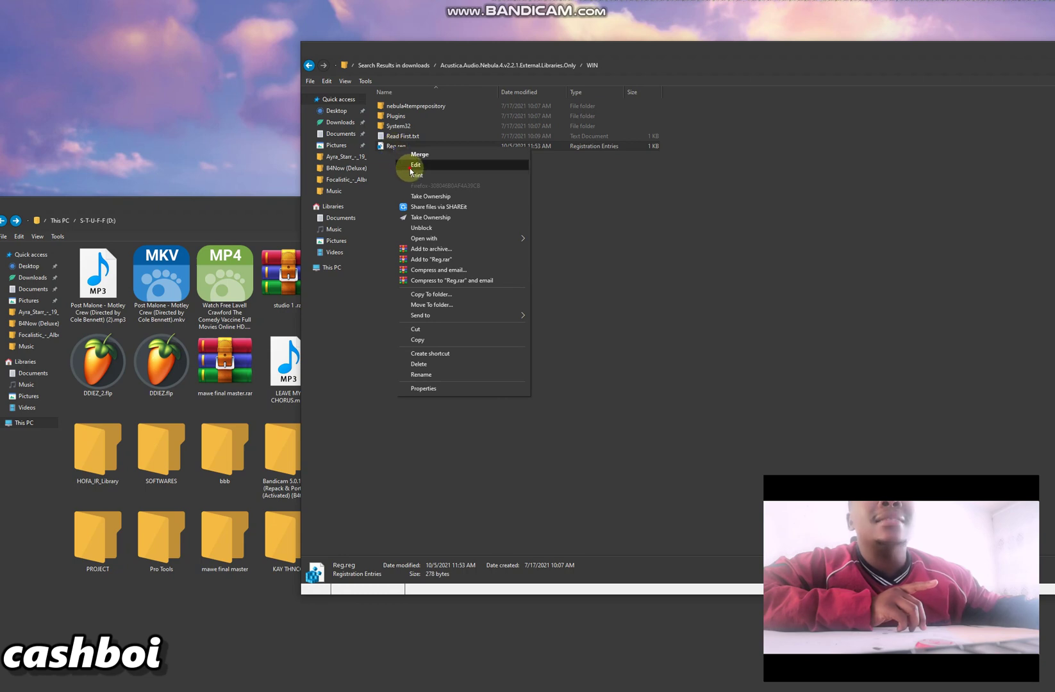
- Edit Reg.reg in Notepad so N4TempRepository reads D:\nebula4temprepository\
left_click(415, 165)
left_click_drag(253, 59, 323, 197)
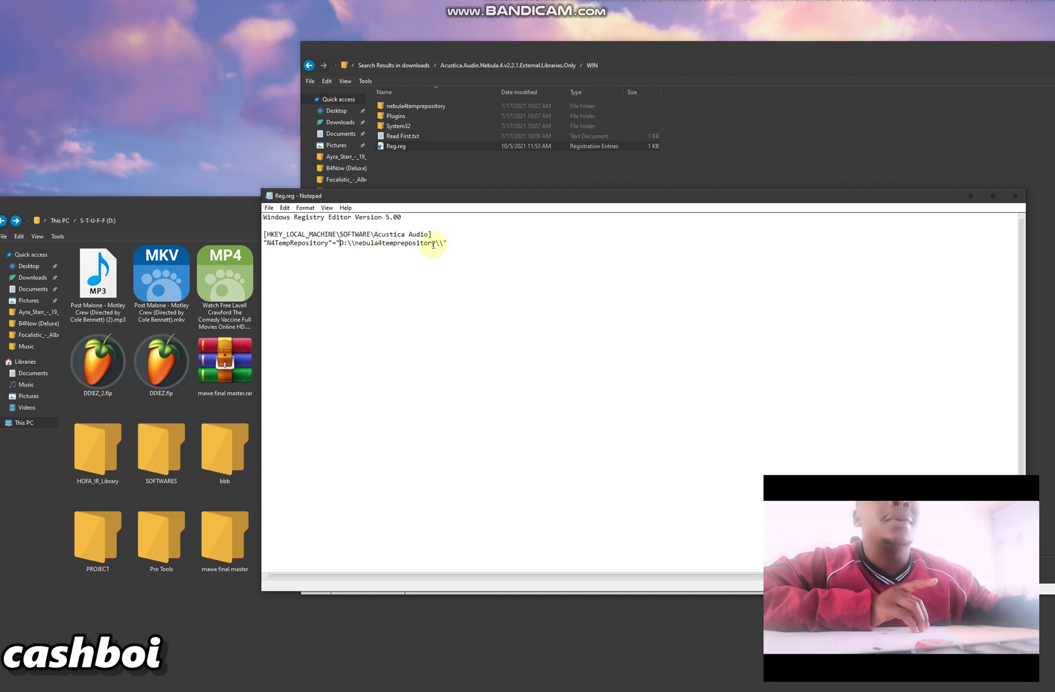
left_click_drag(435, 243, 363, 243)
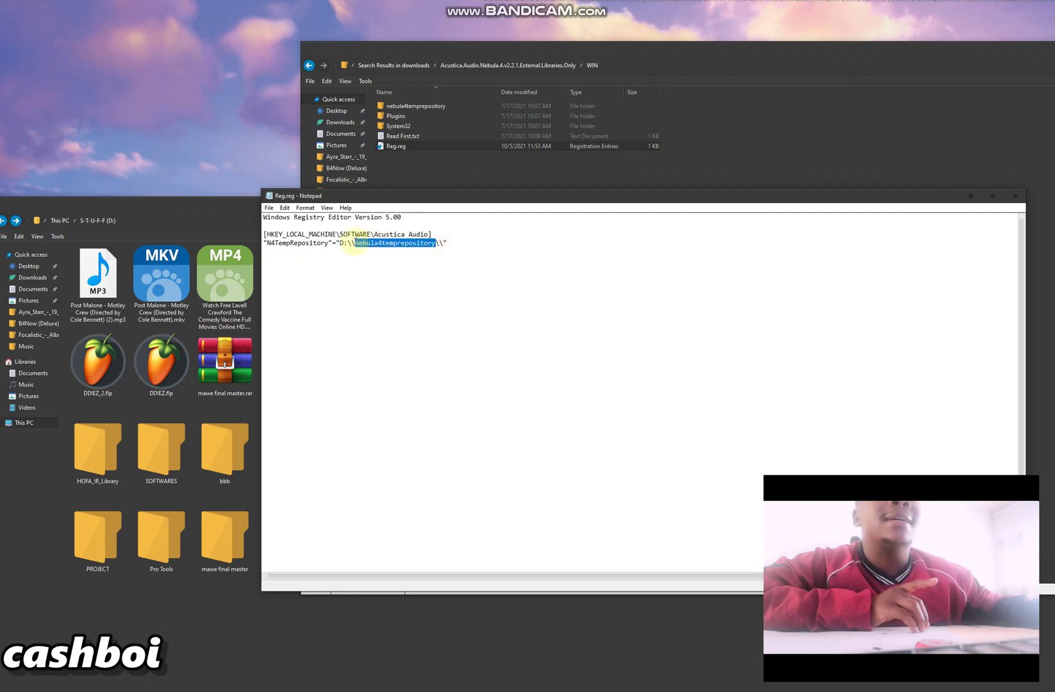
left_click(266, 593)
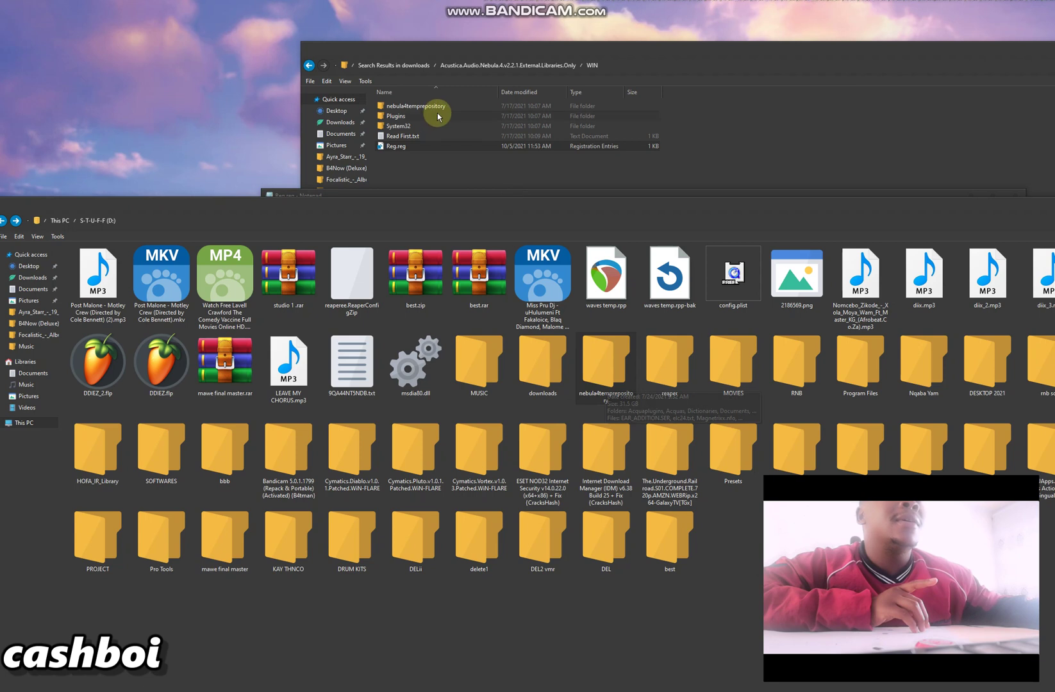
- Save the edited Reg.reg with the D: repository path and close Notepad
left_click(493, 48)
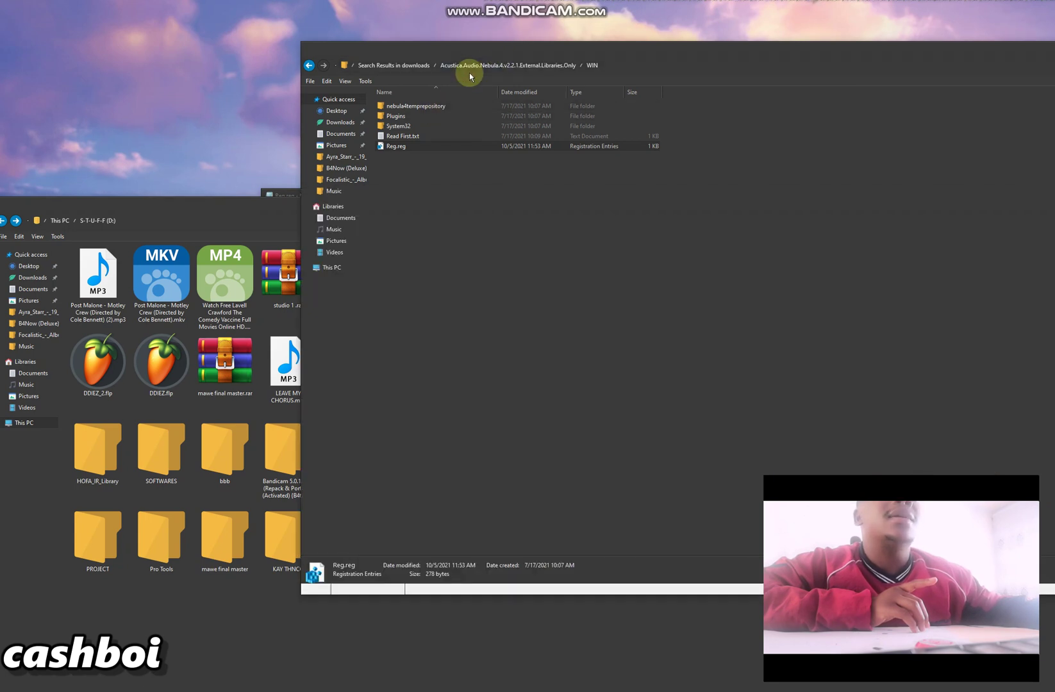
left_click(271, 195)
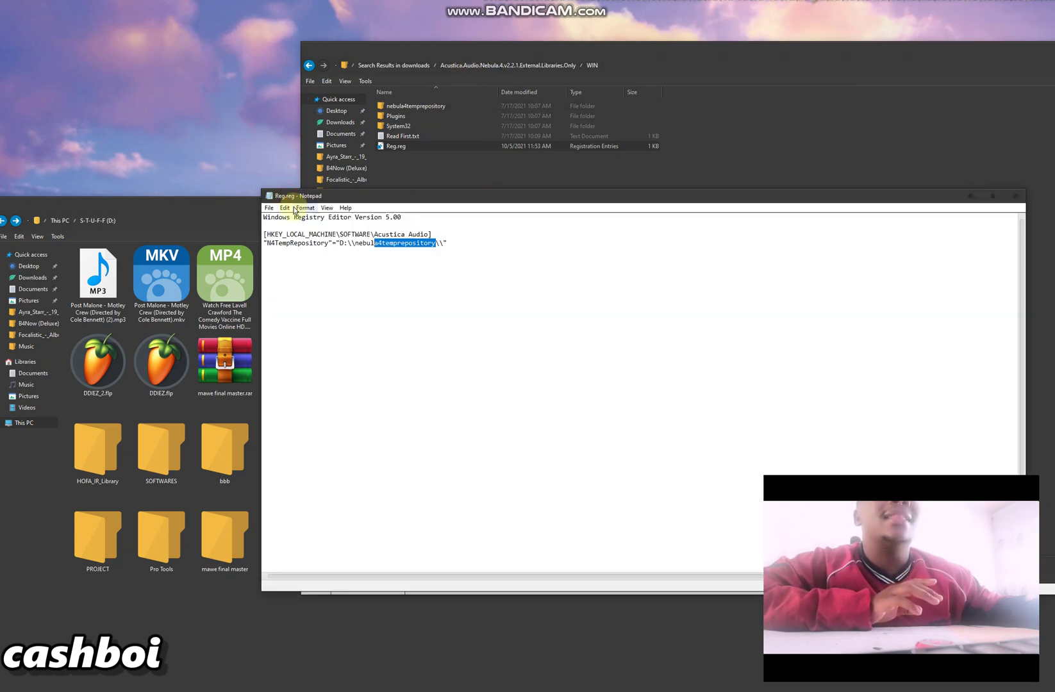
left_click(269, 208)
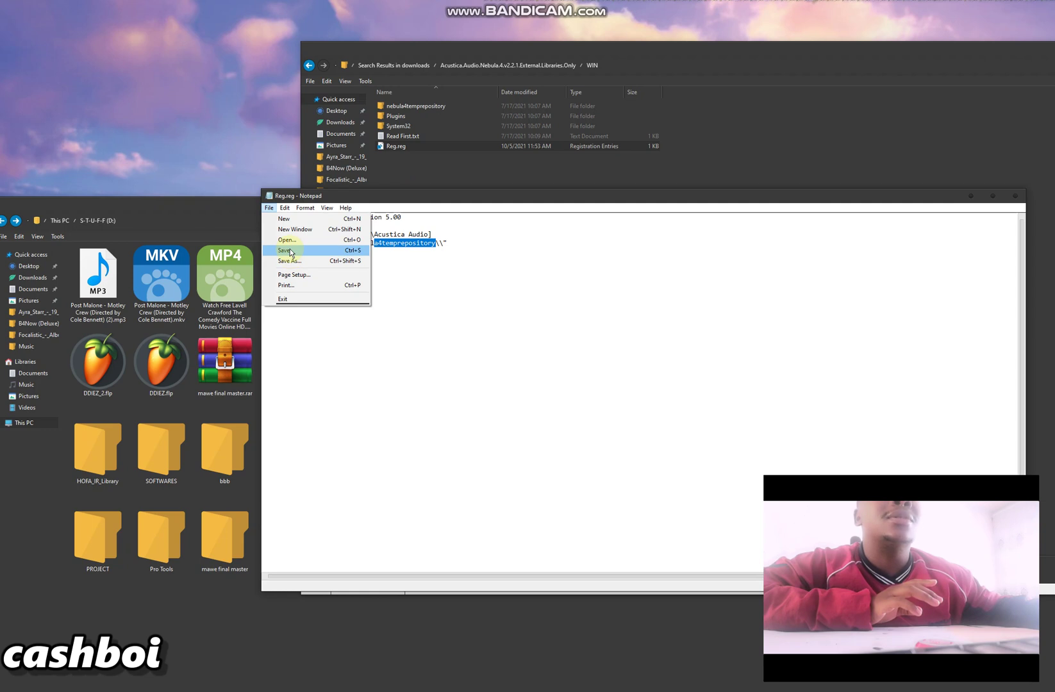
left_click(284, 249)
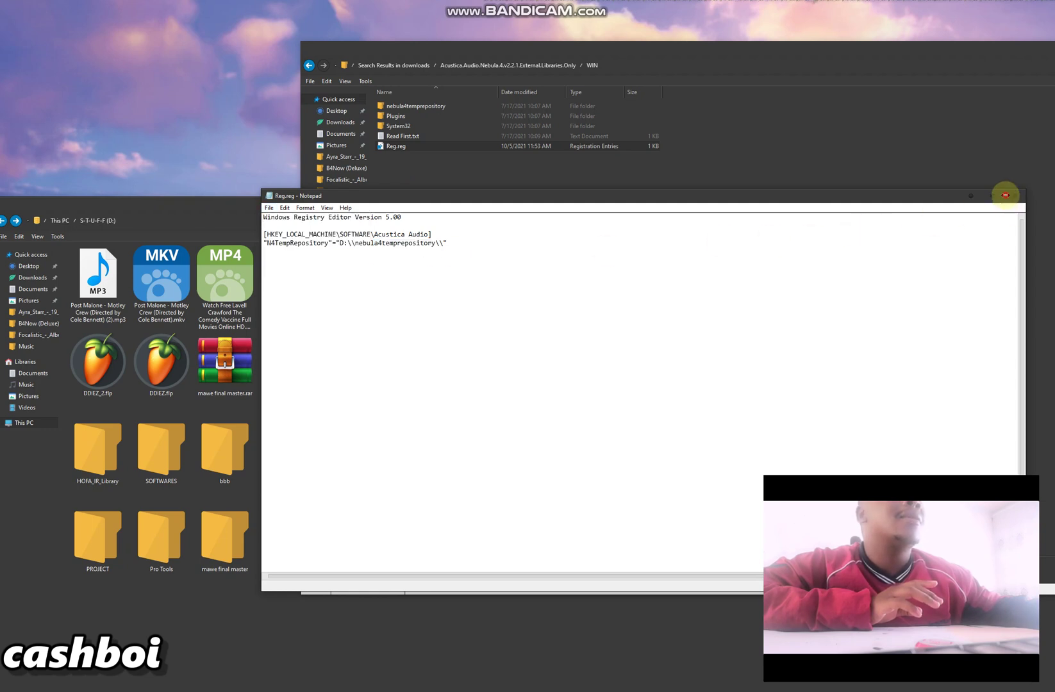
left_click(1014, 196)
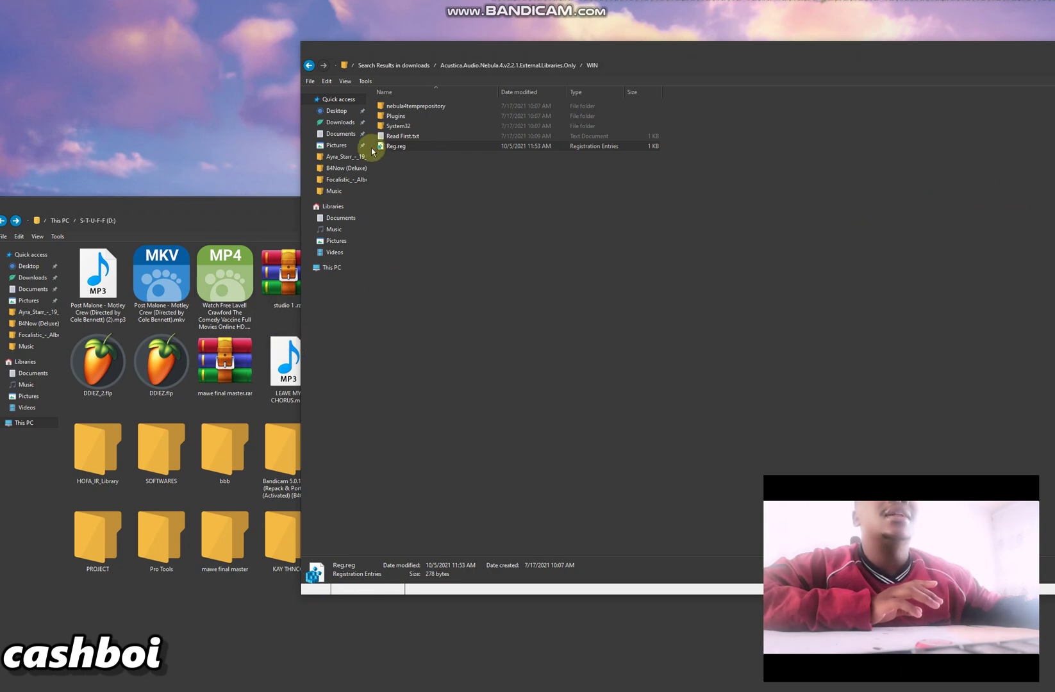
- Open Local Disk (C:) from This PC and launch REAPER from the taskbar
left_click(331, 267)
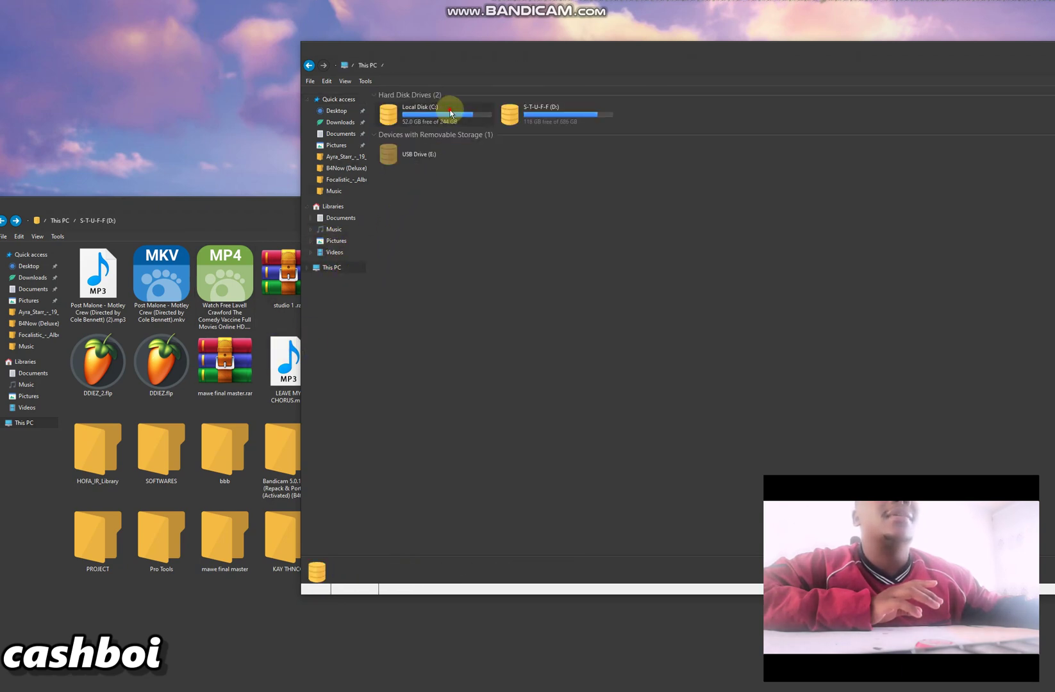
double_click(428, 111)
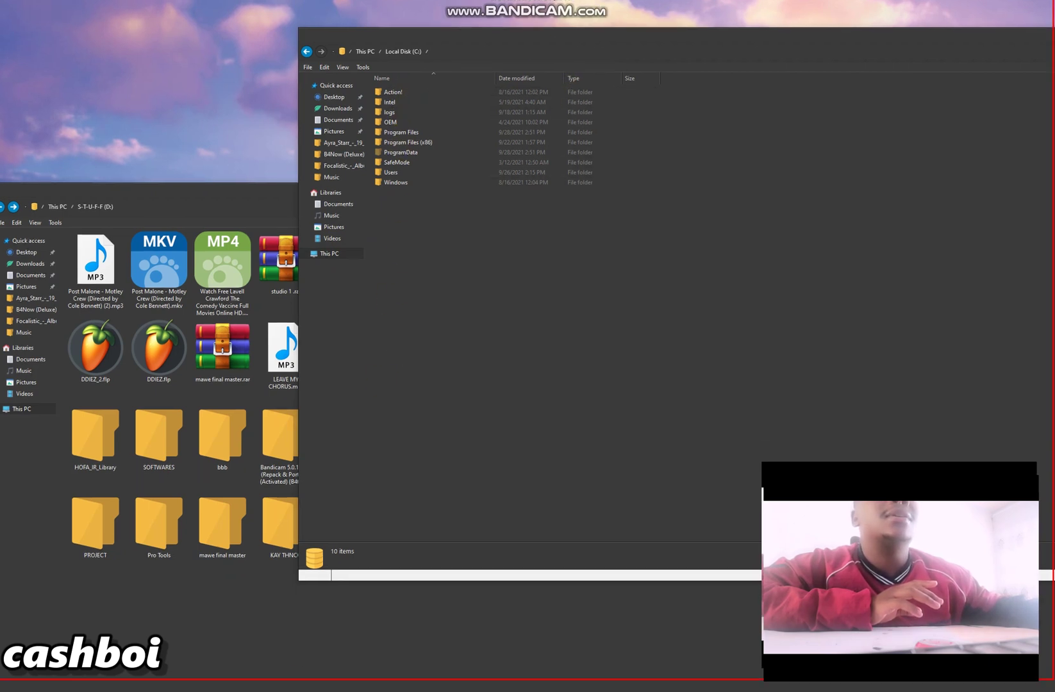
left_click(524, 16)
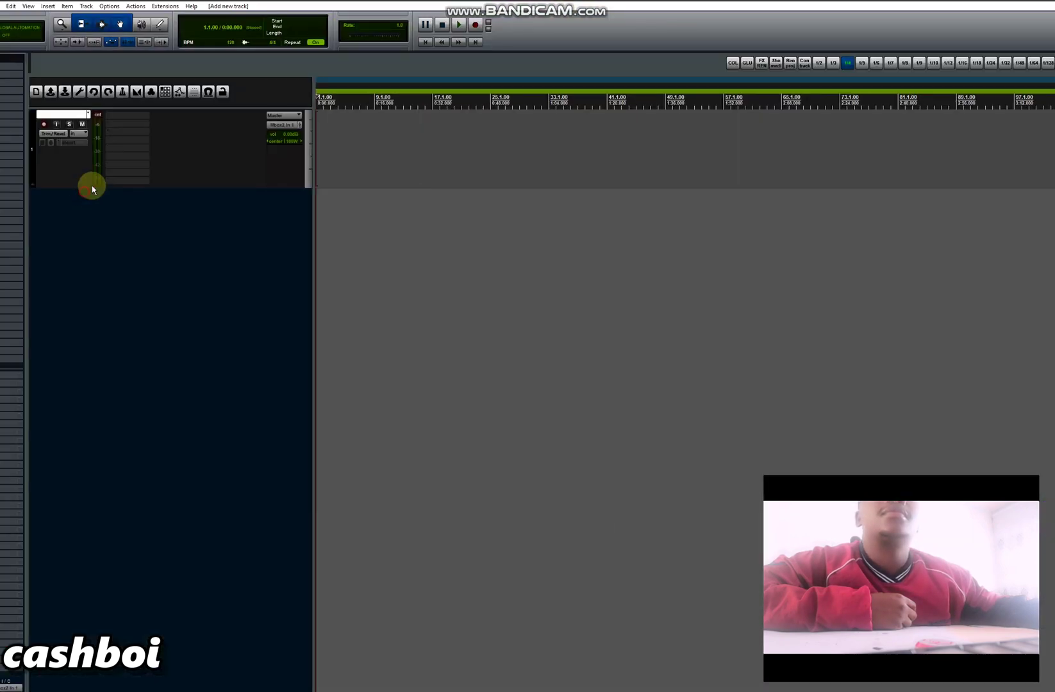
- Insert the N4 (Acustica) plug-in on Track 1 from the plugin browser
left_click(132, 120)
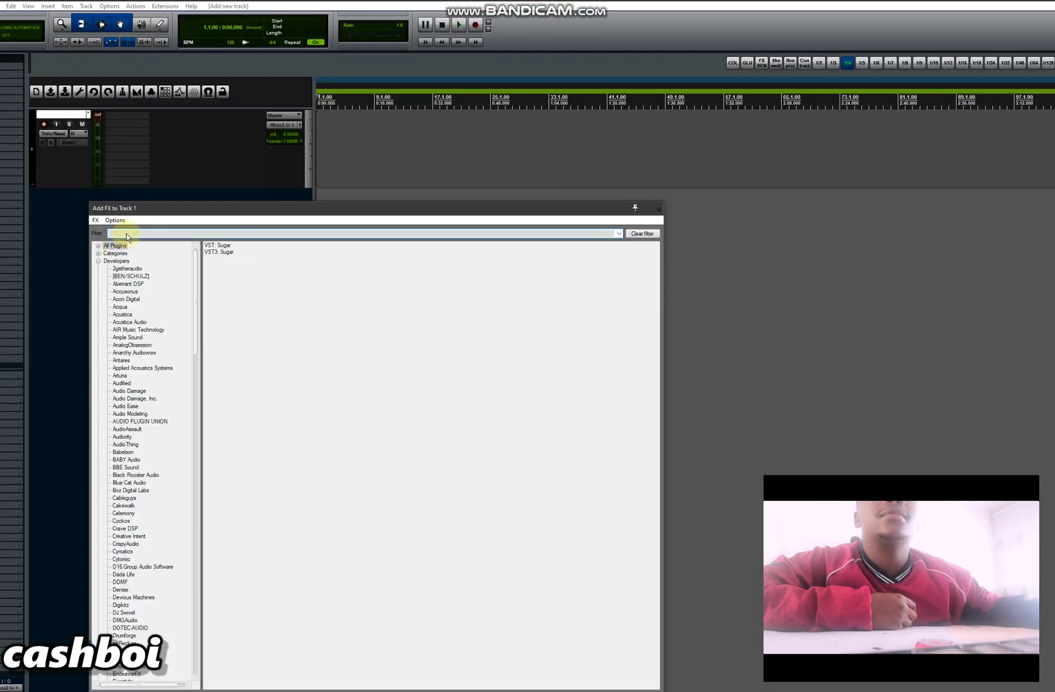
key("BackSpace")
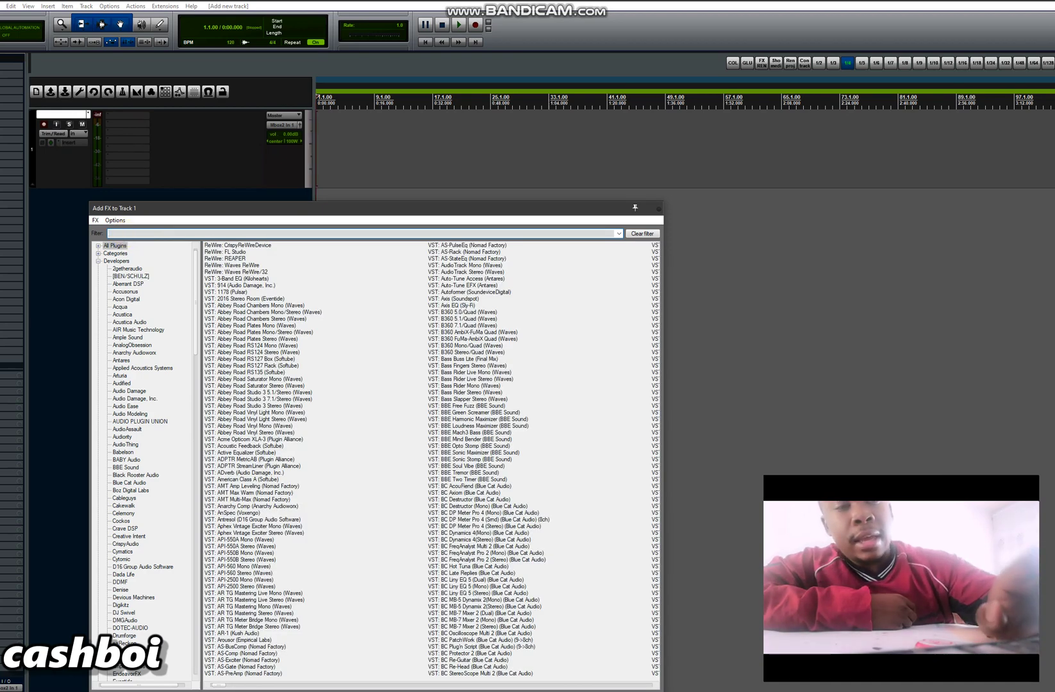
type("n4")
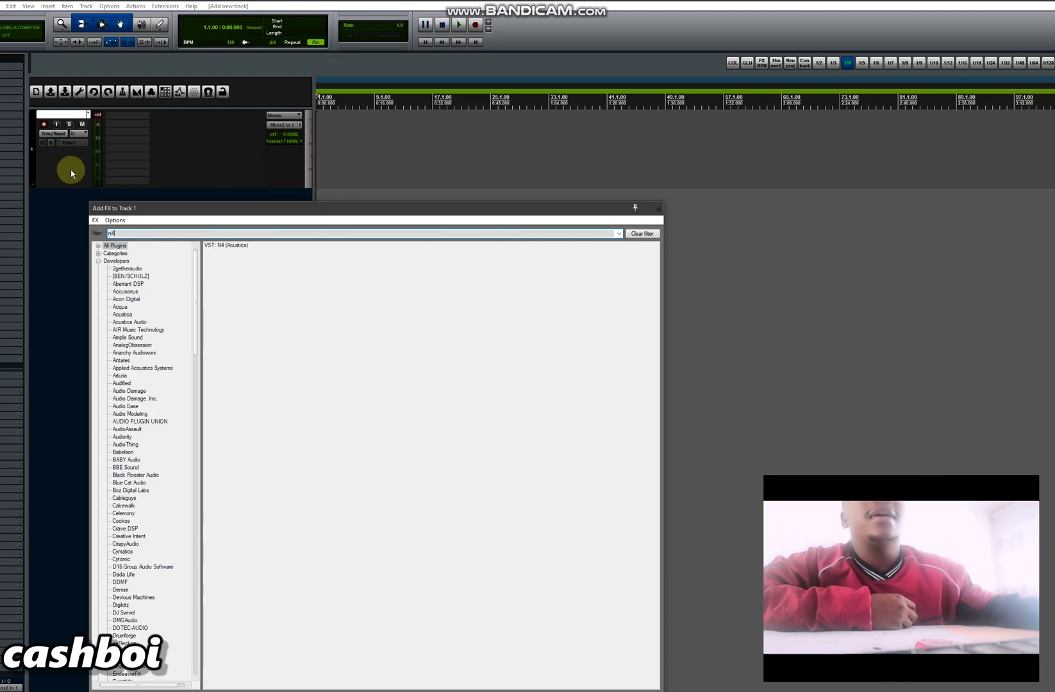
left_click(239, 246)
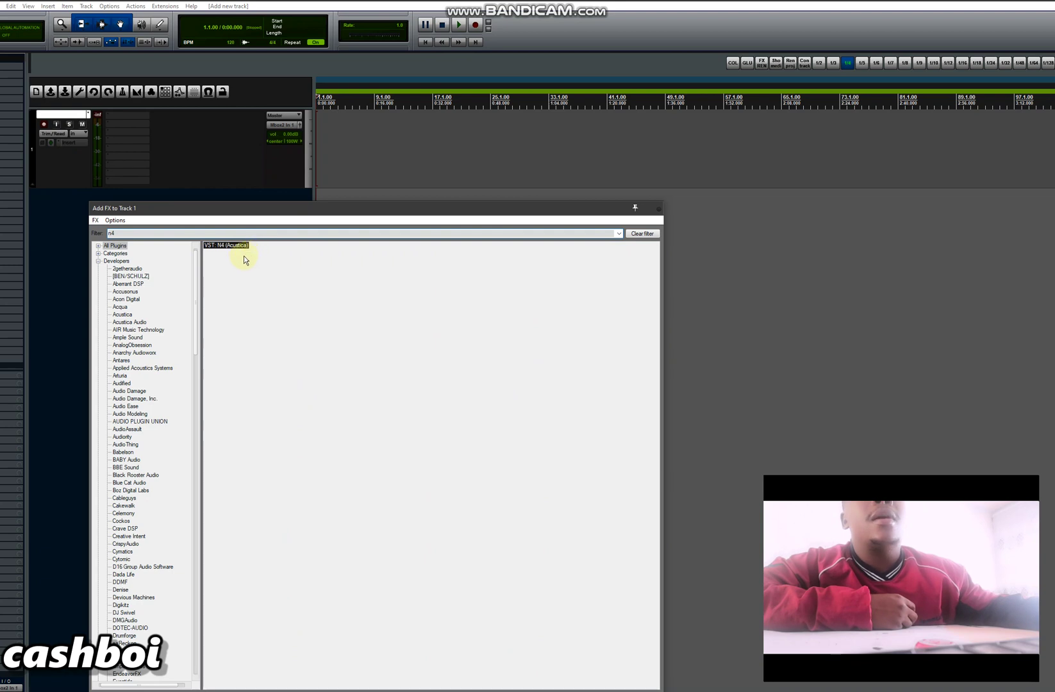
double_click(241, 246)
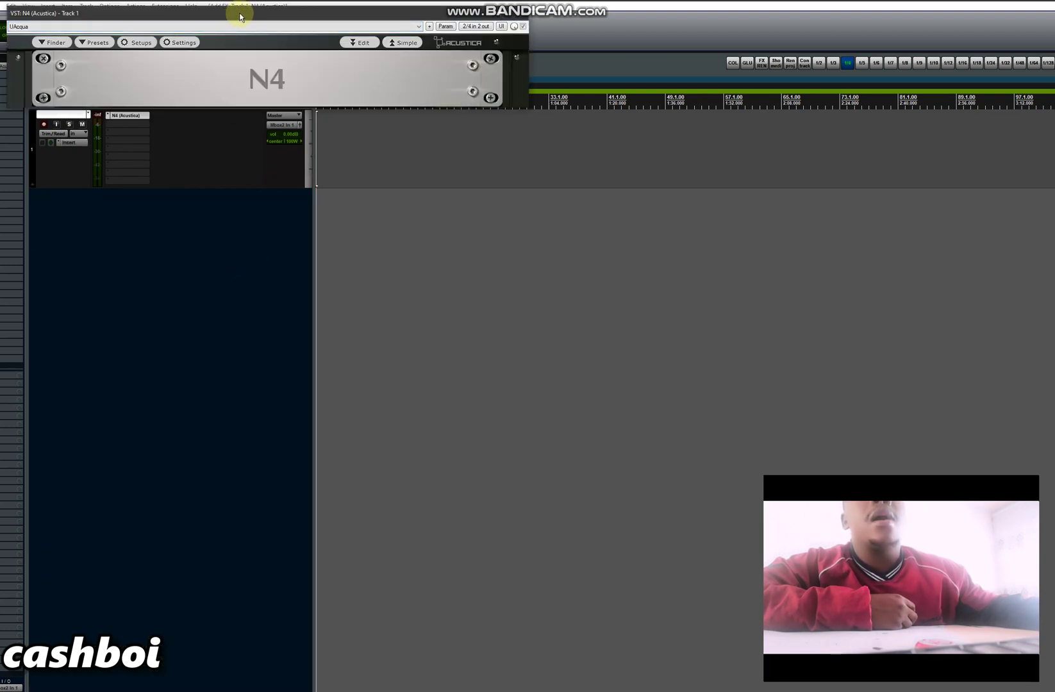
left_click_drag(241, 14, 362, 177)
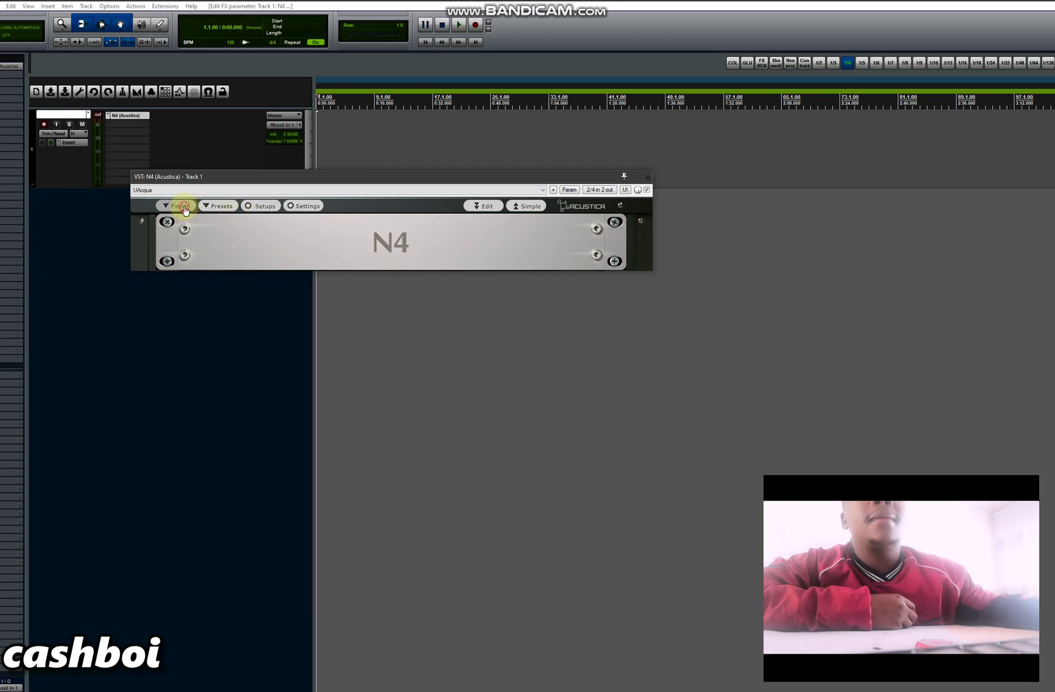
- Load the Surge eq high bell program from Surge EQ > 44.1 kHz
left_click(179, 205)
scroll(272, 412, "down", 2)
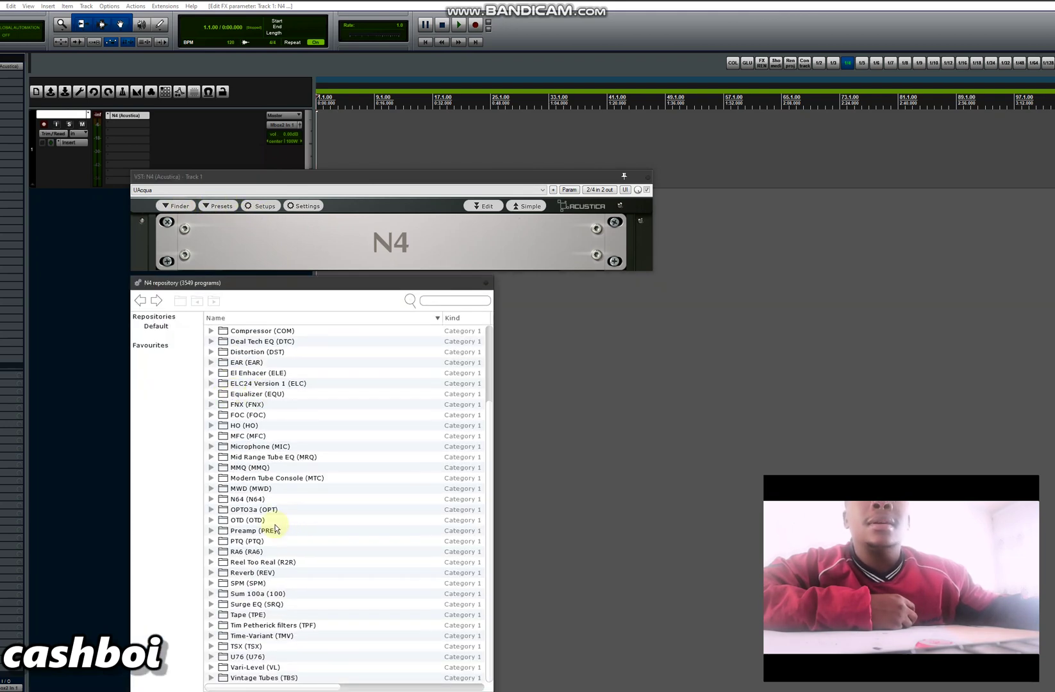
left_click(211, 604)
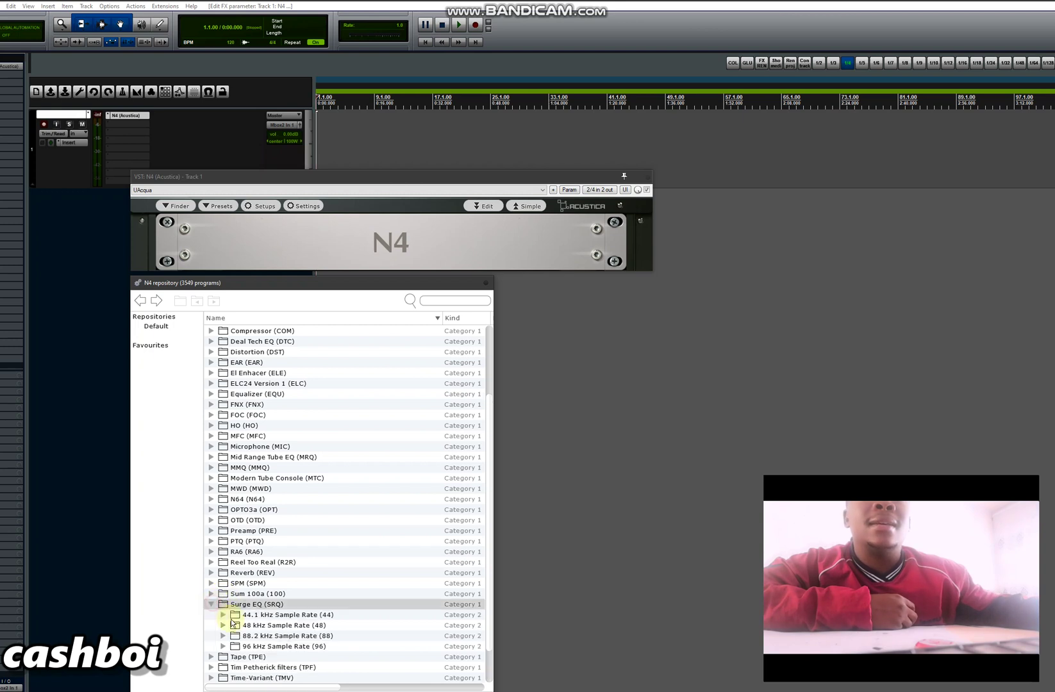
left_click(224, 616)
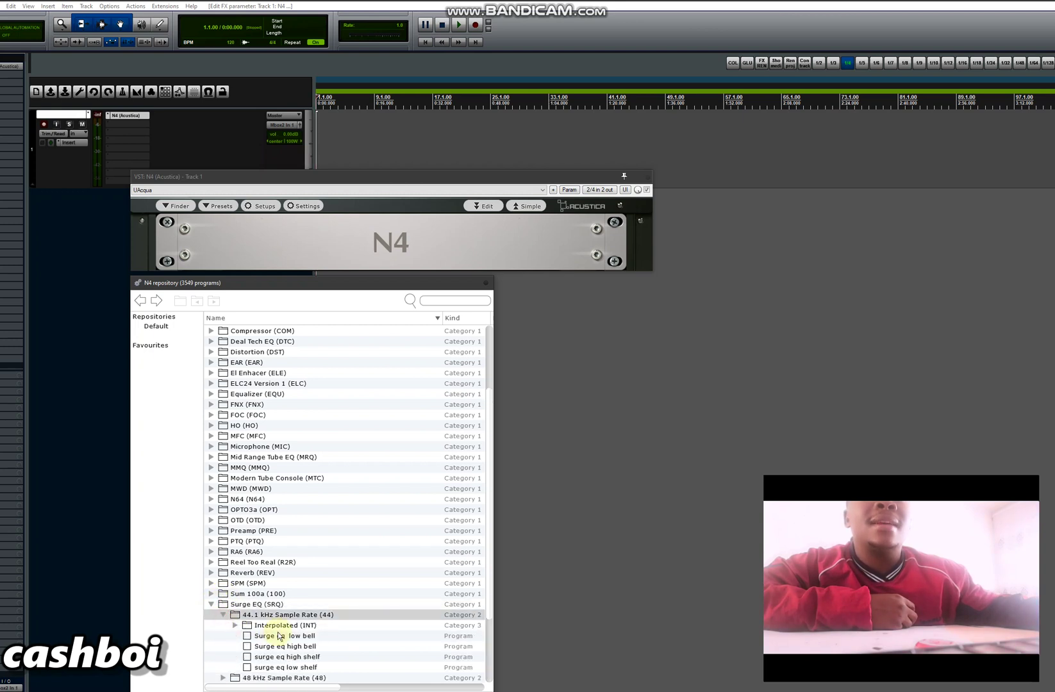
double_click(310, 647)
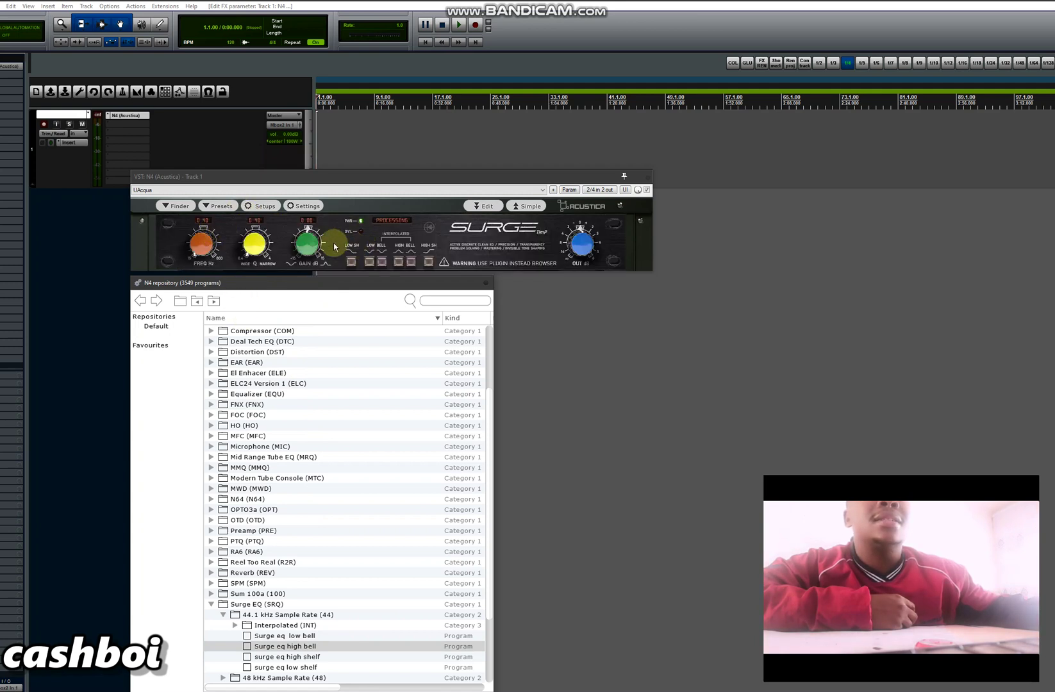
left_click(177, 207)
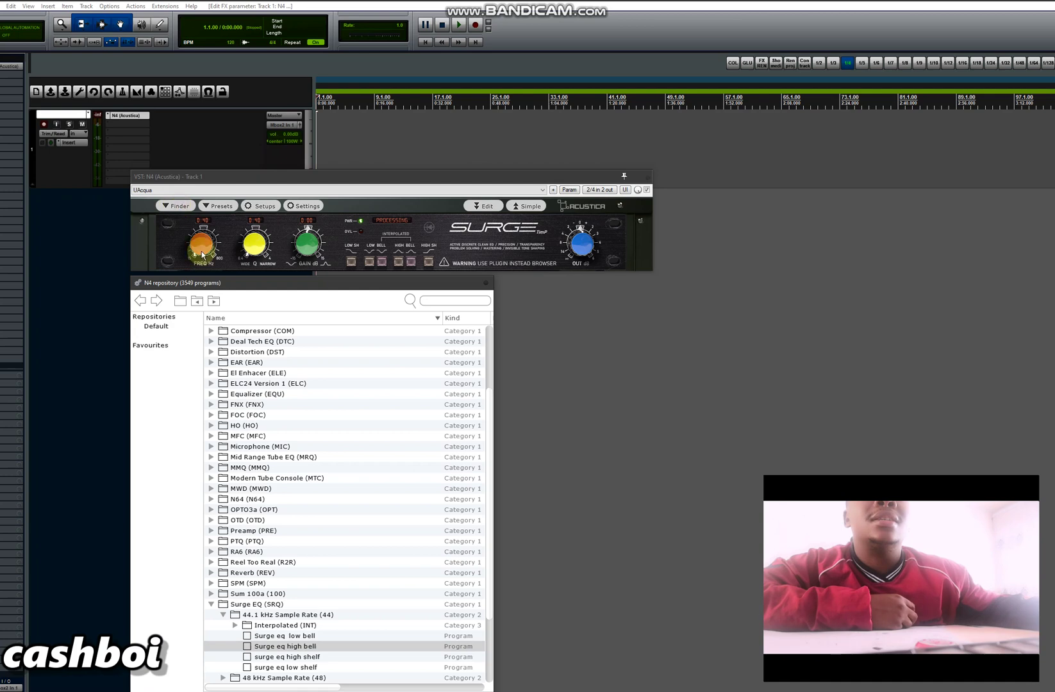
scroll(225, 366, "up", 5)
- Load the 73eQ LCF nd program from 73E > No Distortion and close N4
left_click(212, 351)
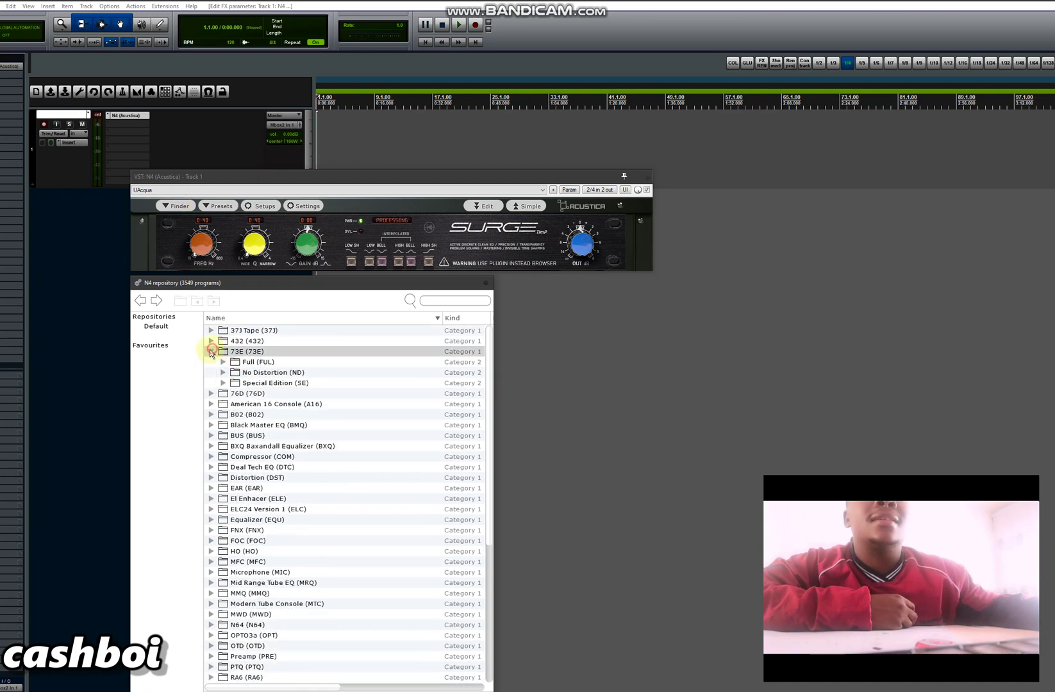
left_click(223, 373)
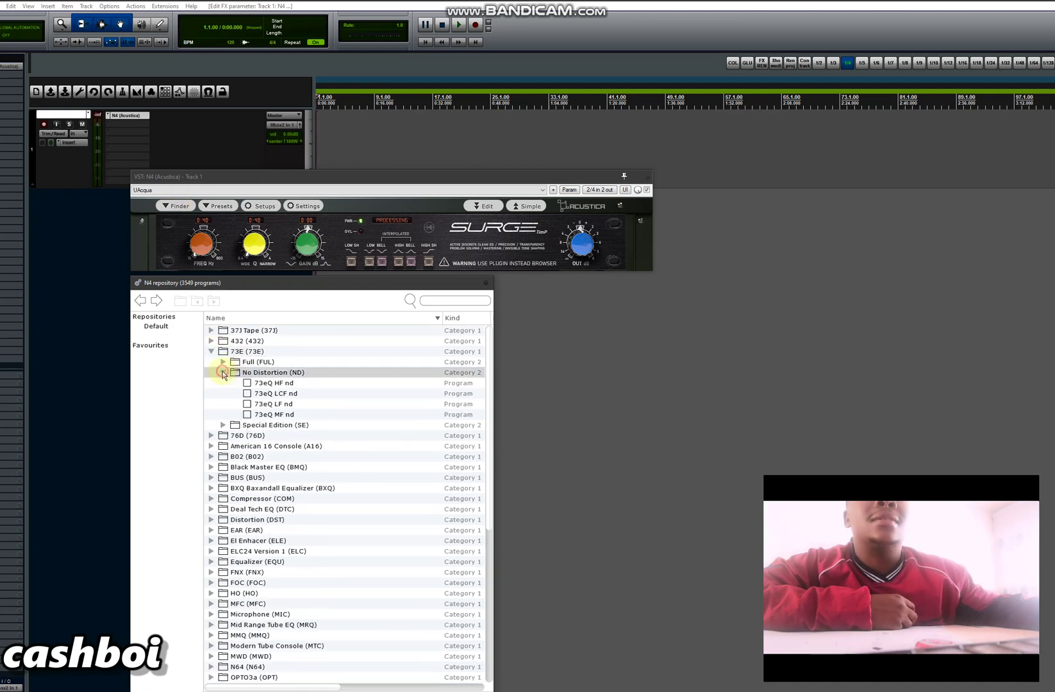
double_click(265, 393)
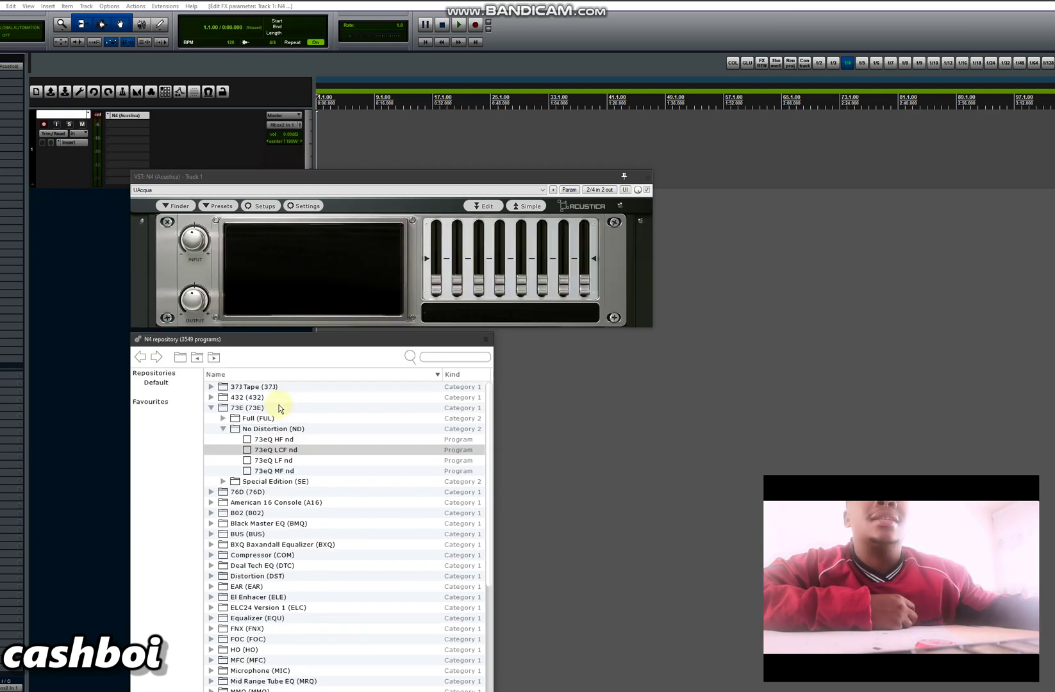
left_click(210, 408)
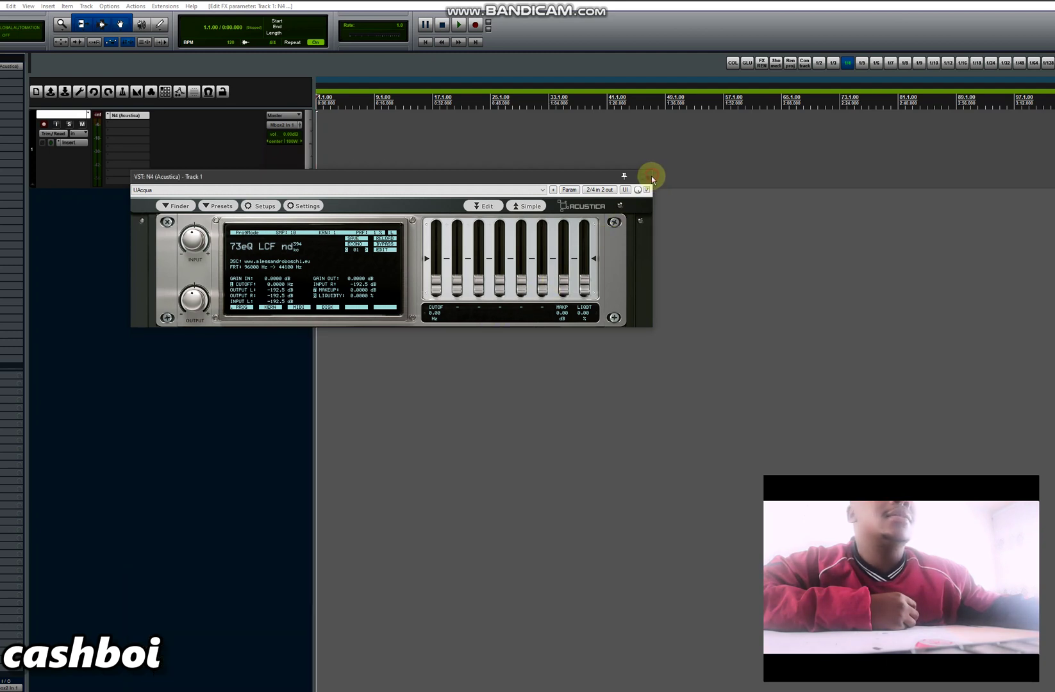
left_click(648, 176)
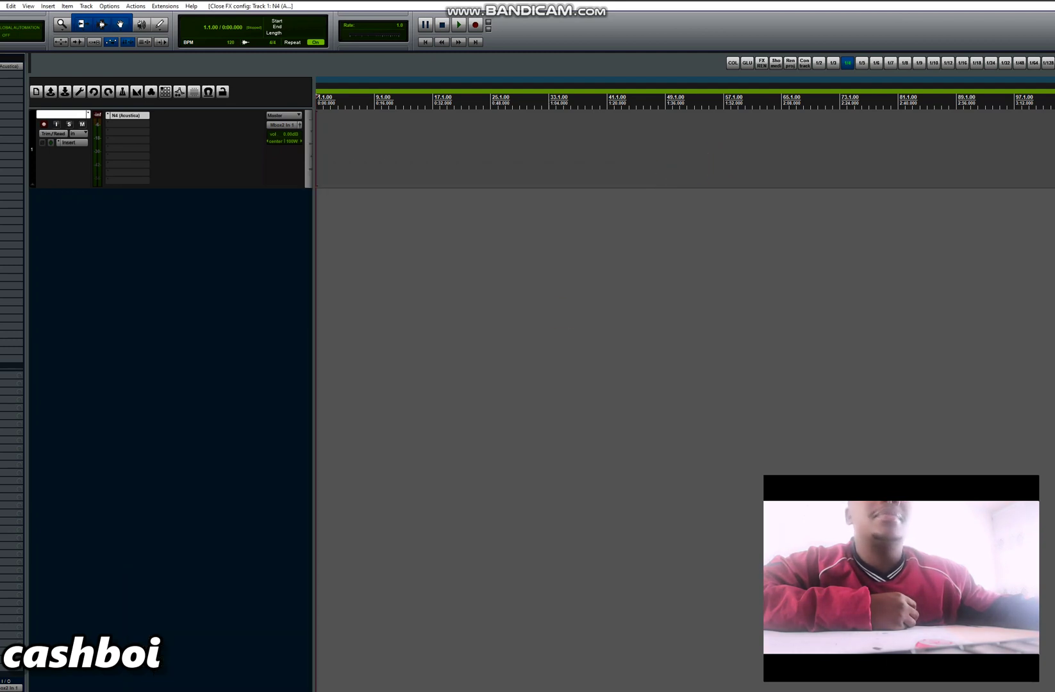
- Switch to REAPER, quit it, and move the quit prompt into view
key("alt+Tab")
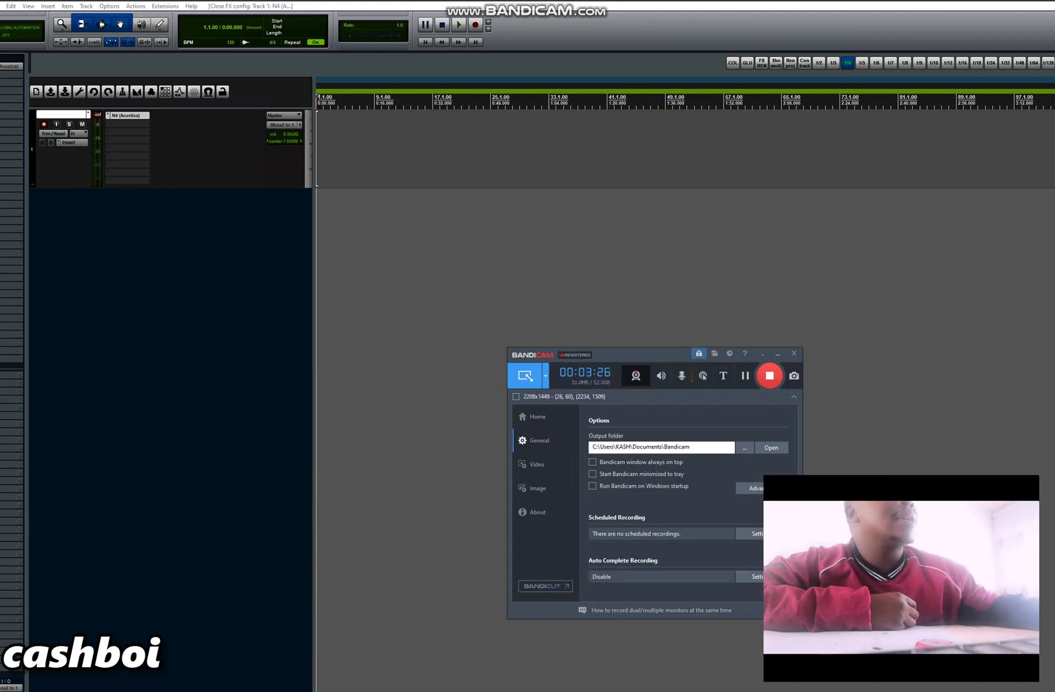
key("alt+Tab")
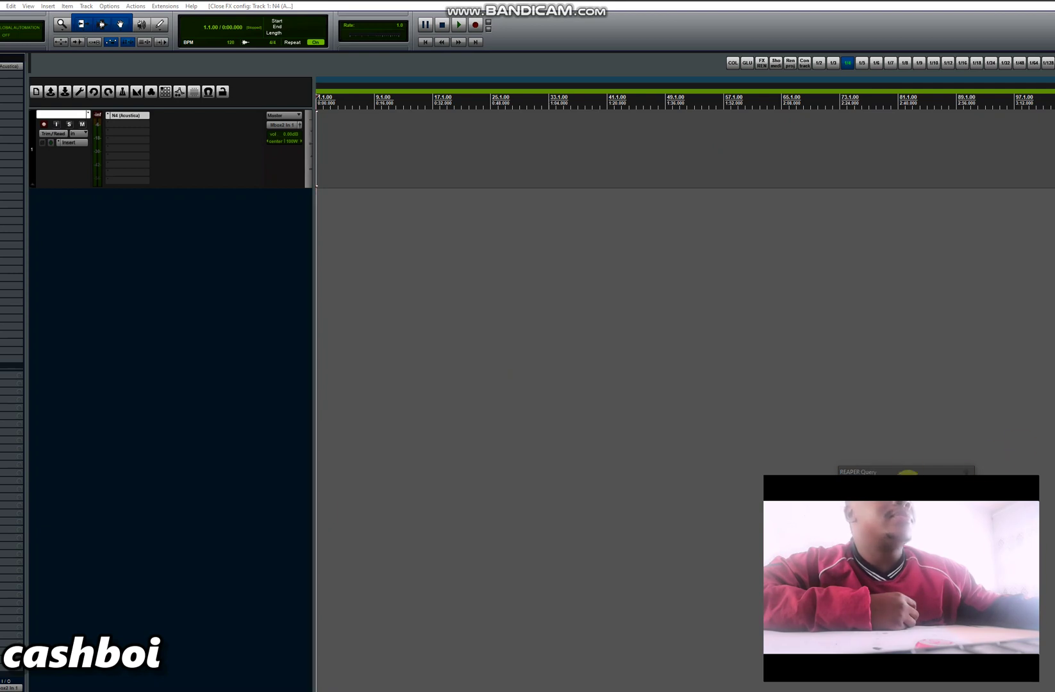
left_click_drag(906, 471, 783, 373)
- Confirm quitting REAPER, open drive D, and return to the Nebula WIN folder
left_click(785, 397)
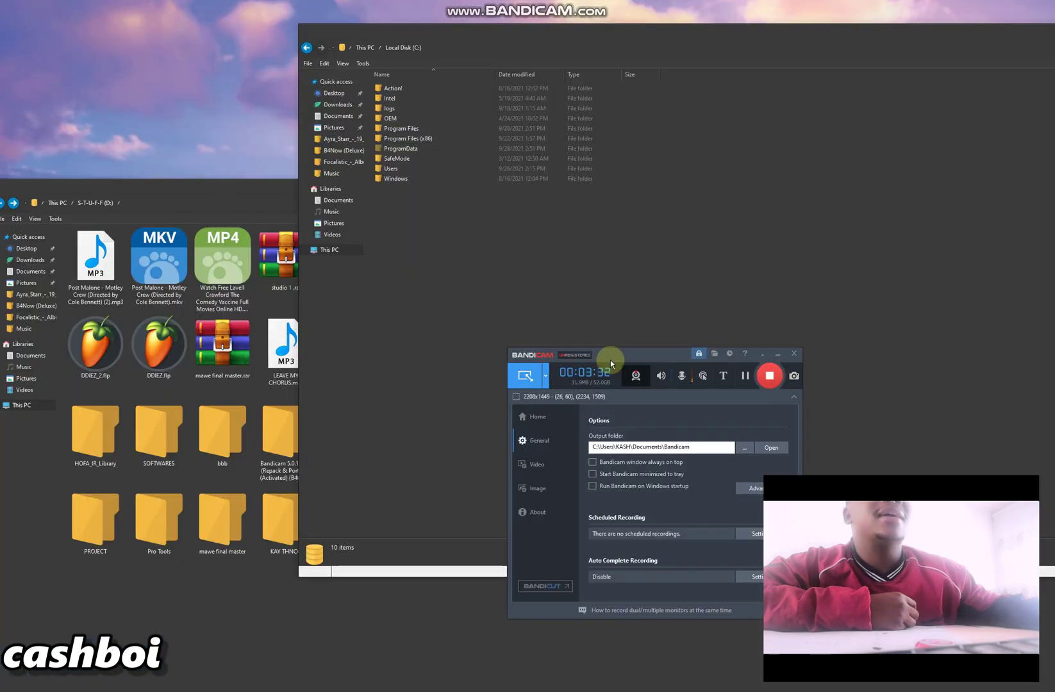
left_click(130, 199)
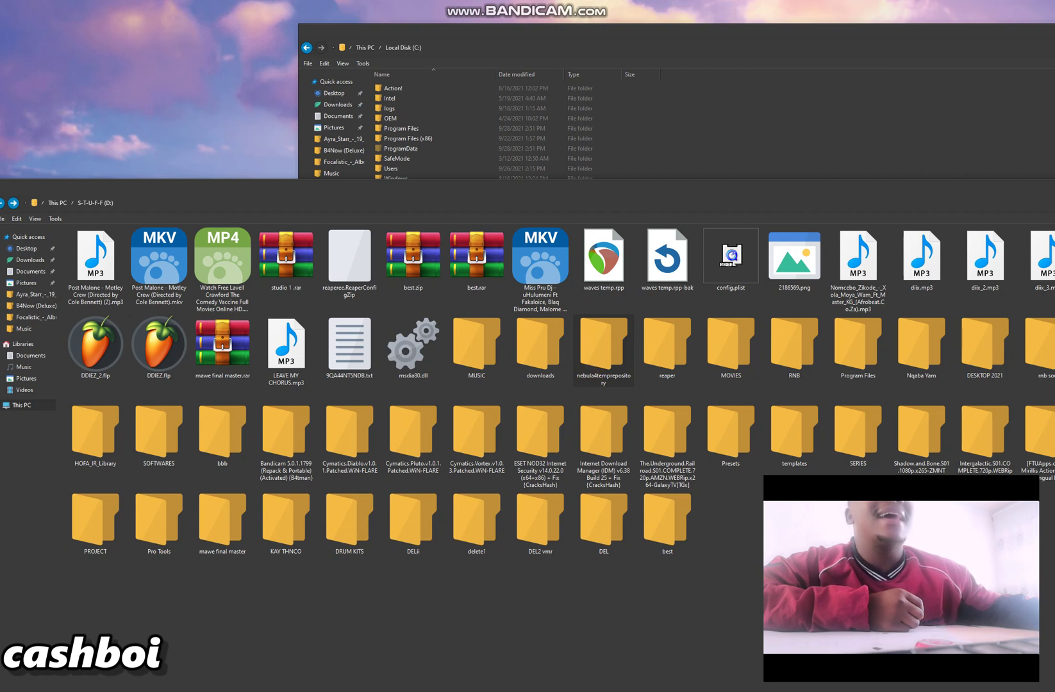
left_click(23, 404)
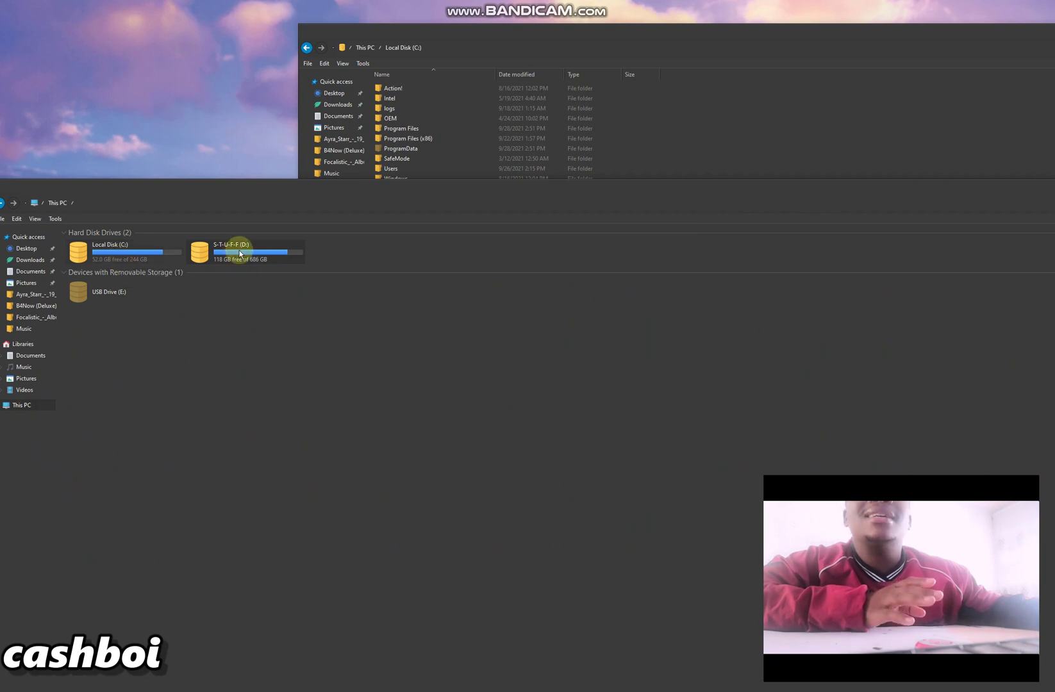
mouse_move(243, 252)
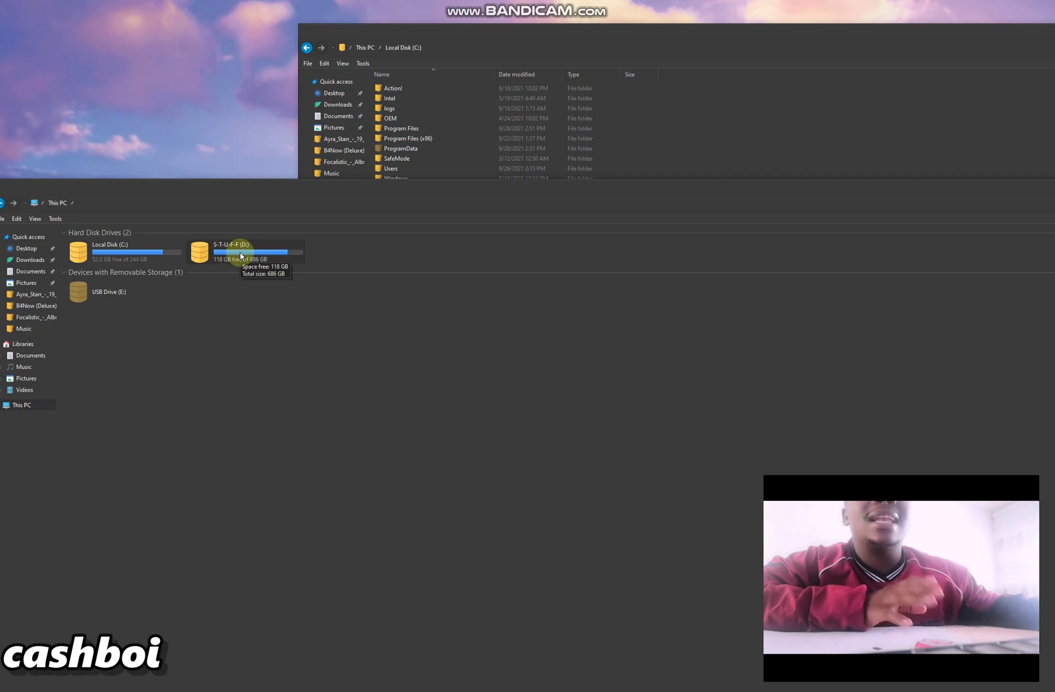
double_click(240, 251)
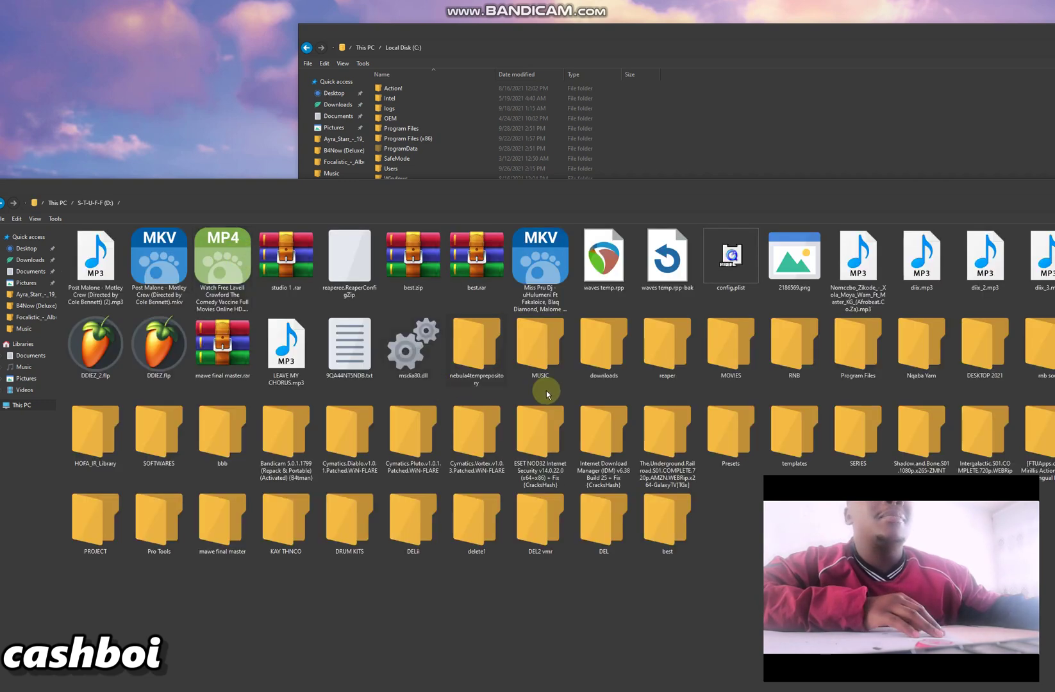
left_click(445, 147)
left_click(307, 49)
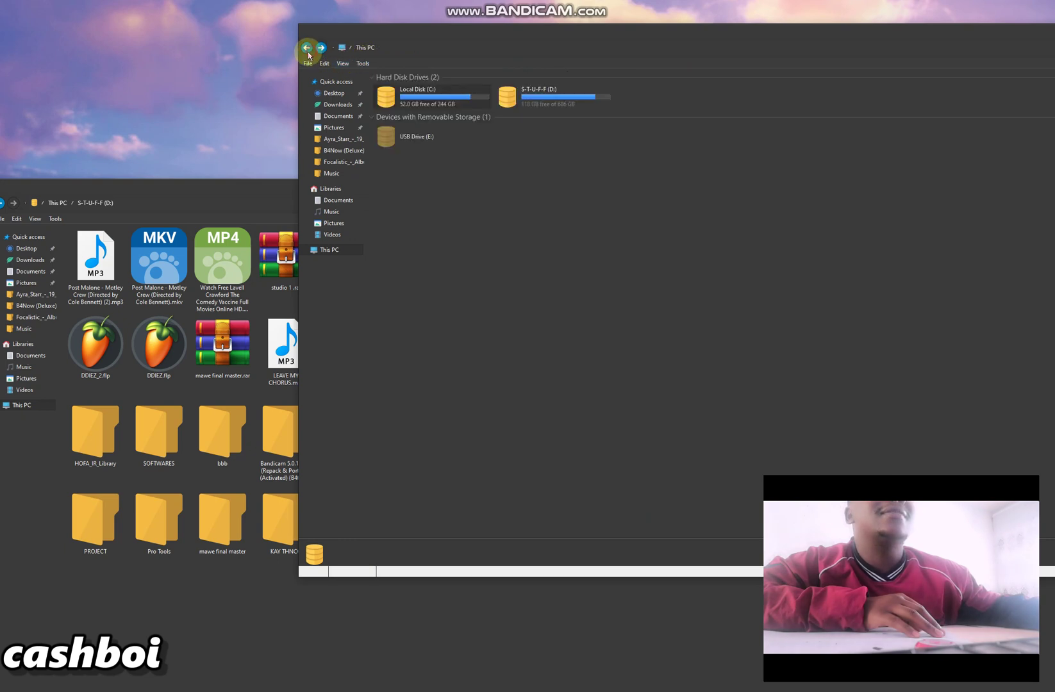
left_click(322, 47)
left_click(322, 48)
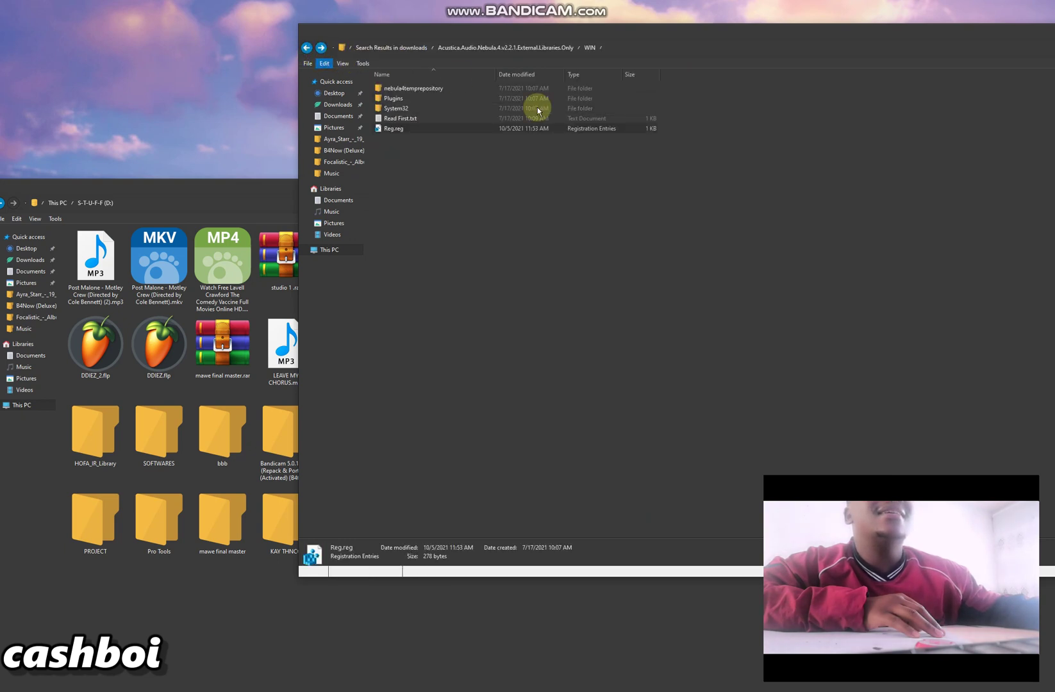
- Reopen Reg.reg in Notepad, change the path's drive letter to D, save, and close
right_click(393, 129)
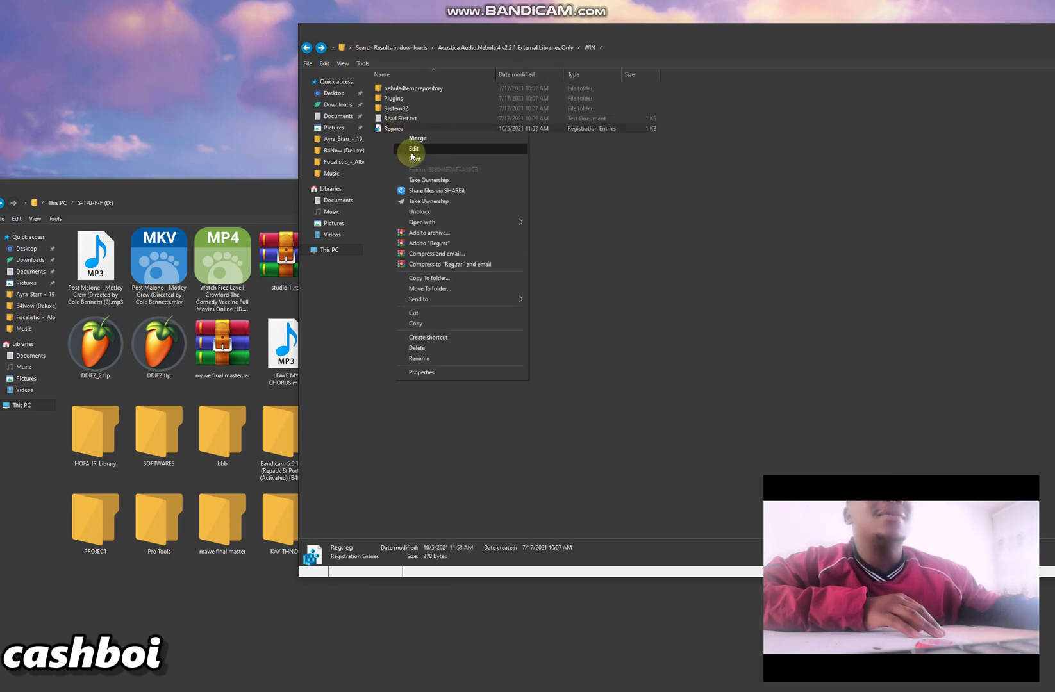
left_click(412, 150)
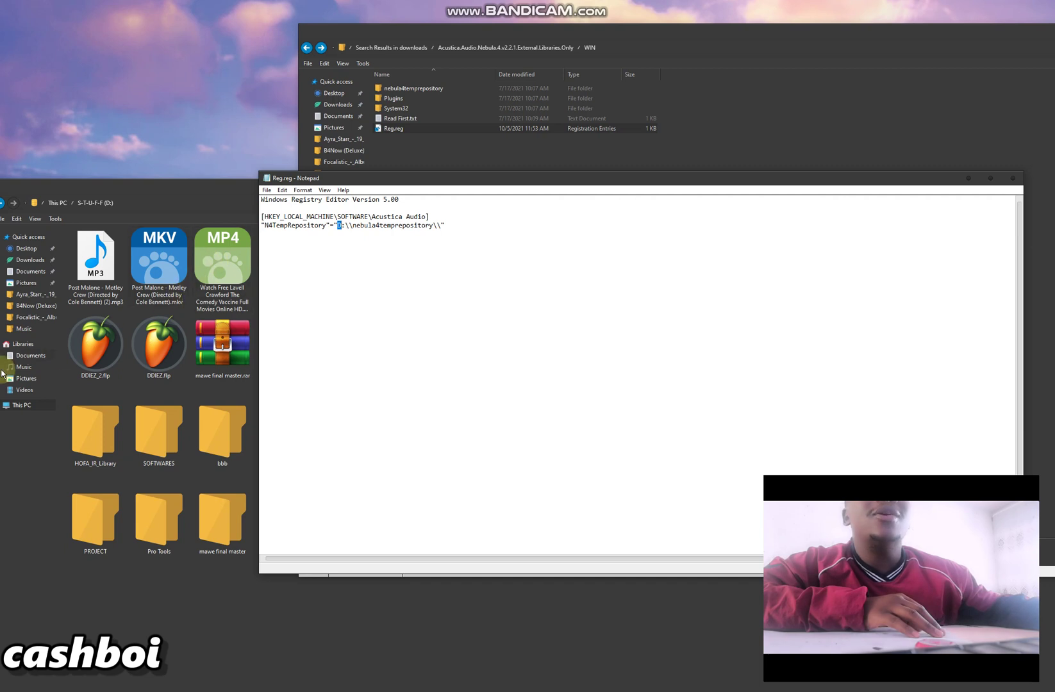
left_click(24, 405)
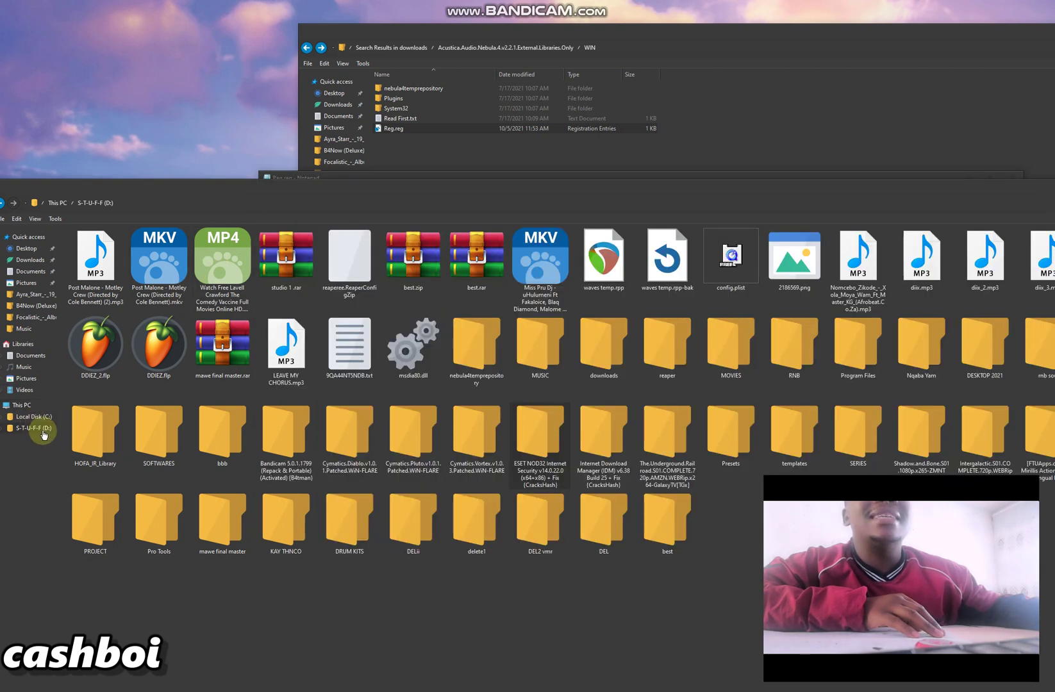
left_click(380, 191)
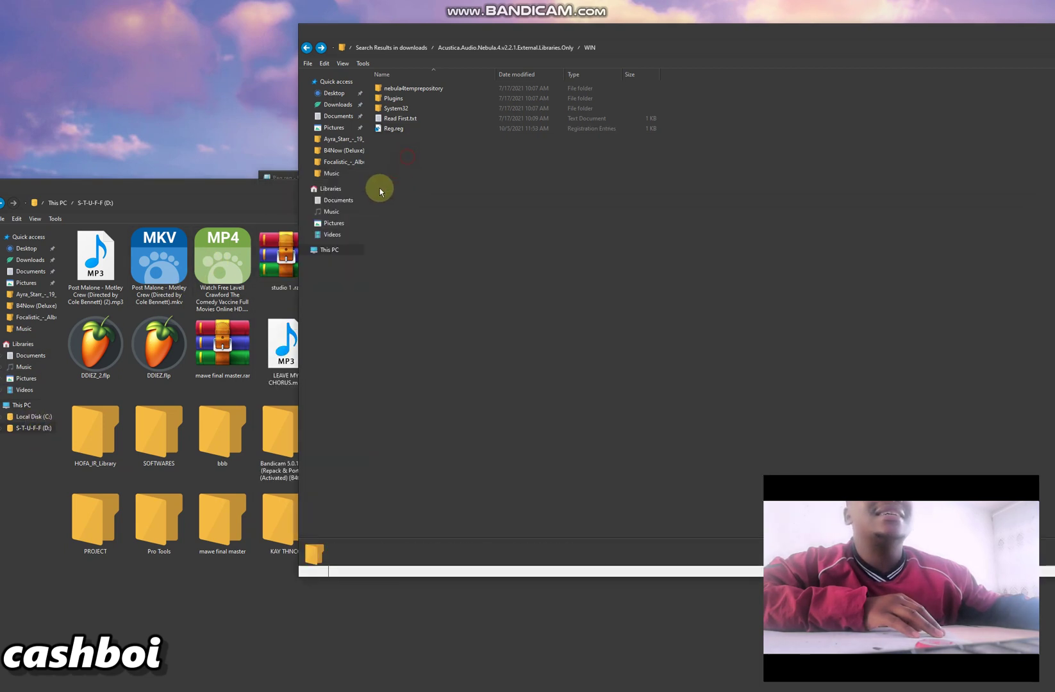
left_click(280, 180)
left_click(265, 190)
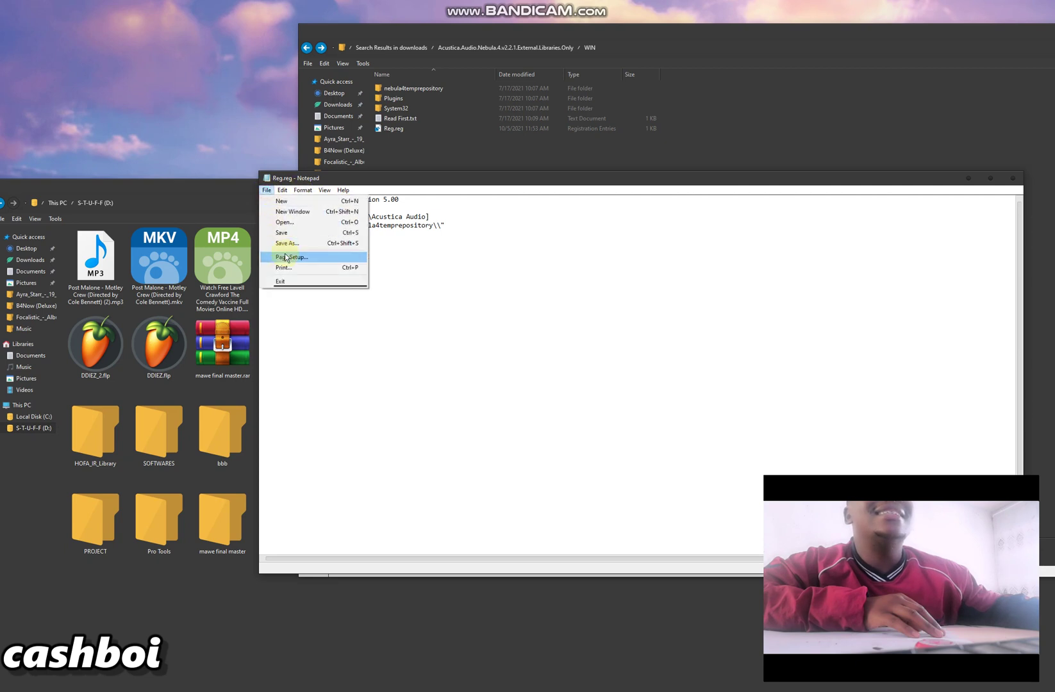
left_click(566, 249)
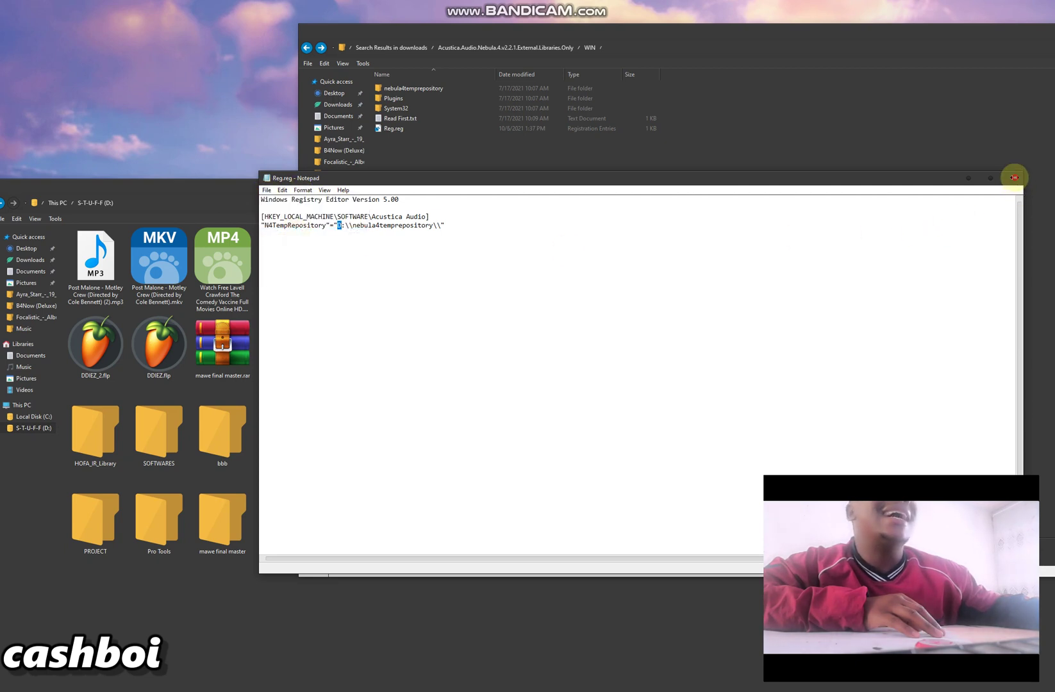
left_click(1014, 178)
right_click(400, 130)
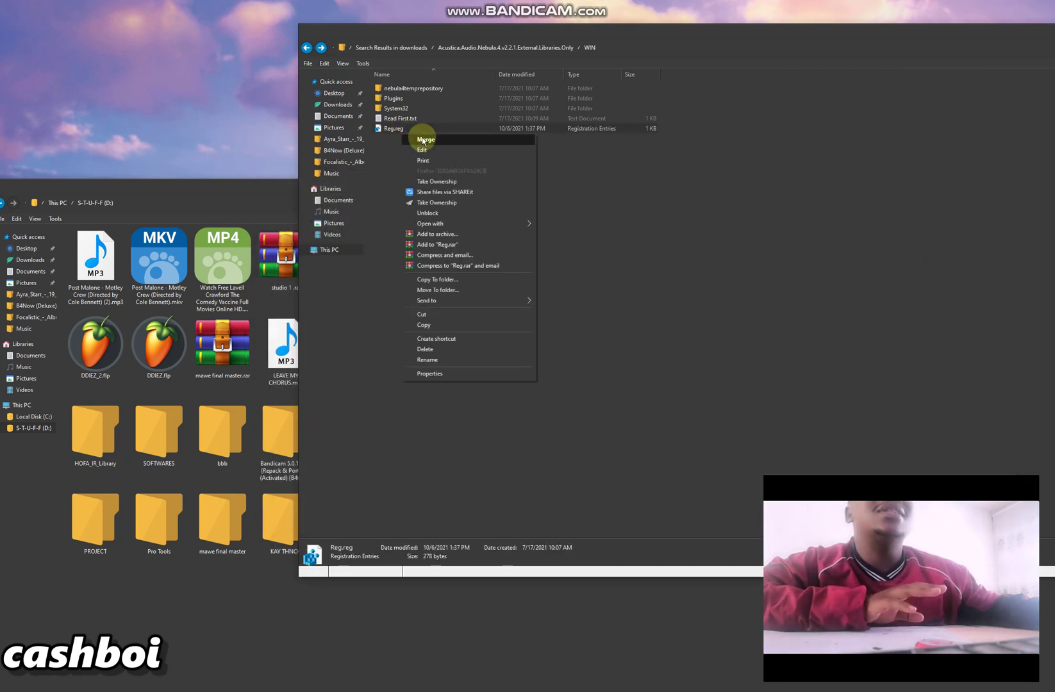
left_click(423, 141)
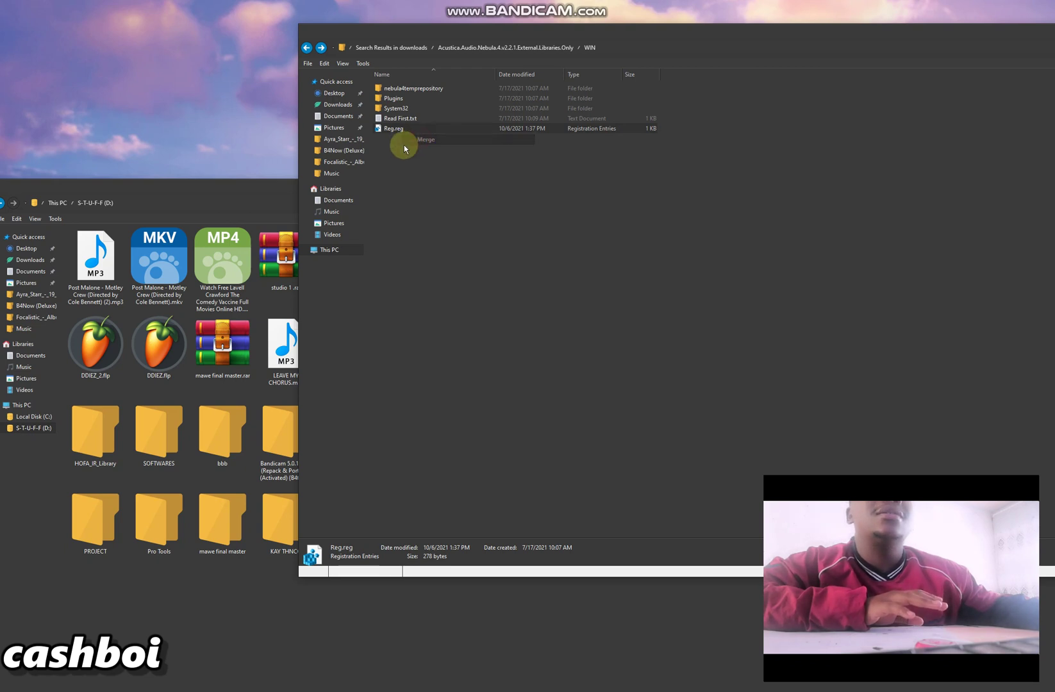
left_click_drag(880, 426, 494, 247)
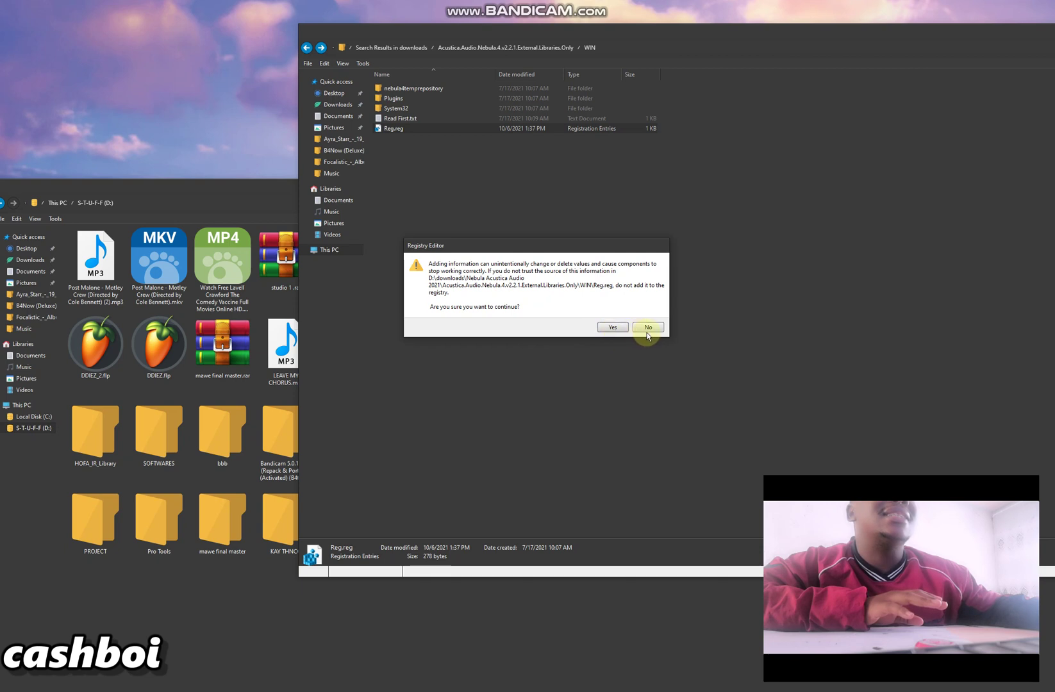
left_click(650, 328)
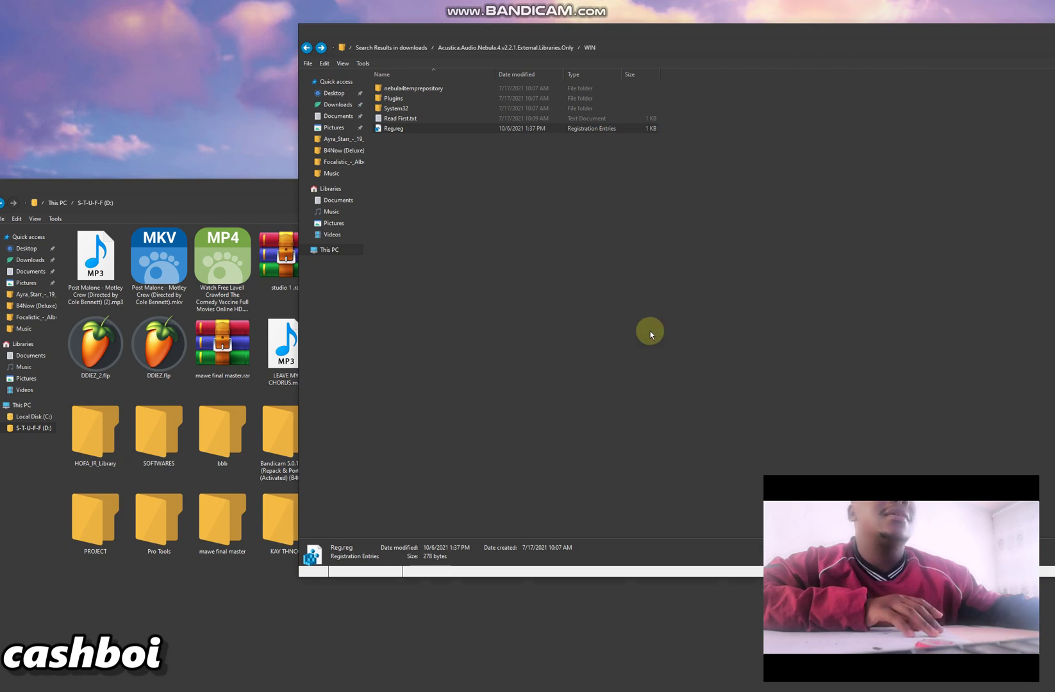